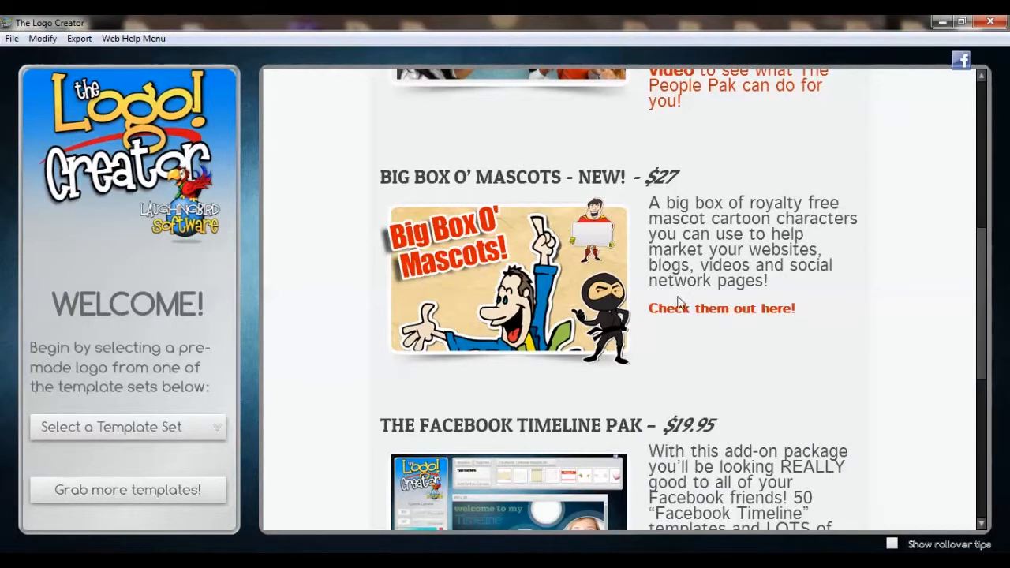
Look through the add-on sets on the home page, from The People Pak to the 3D Marketing Characters.
scroll(900, 351, down, 3)
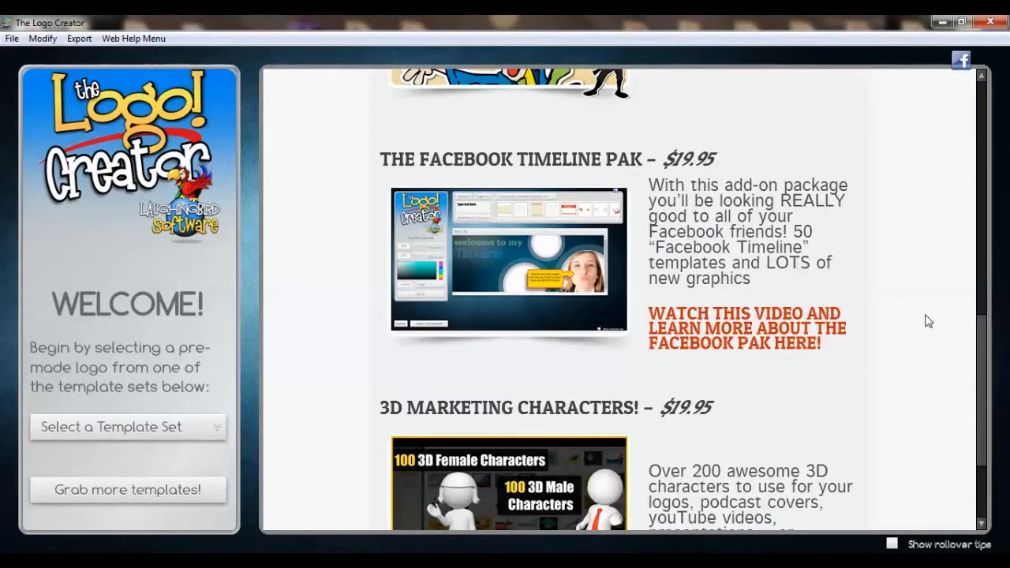
scroll(901, 241, up, 3)
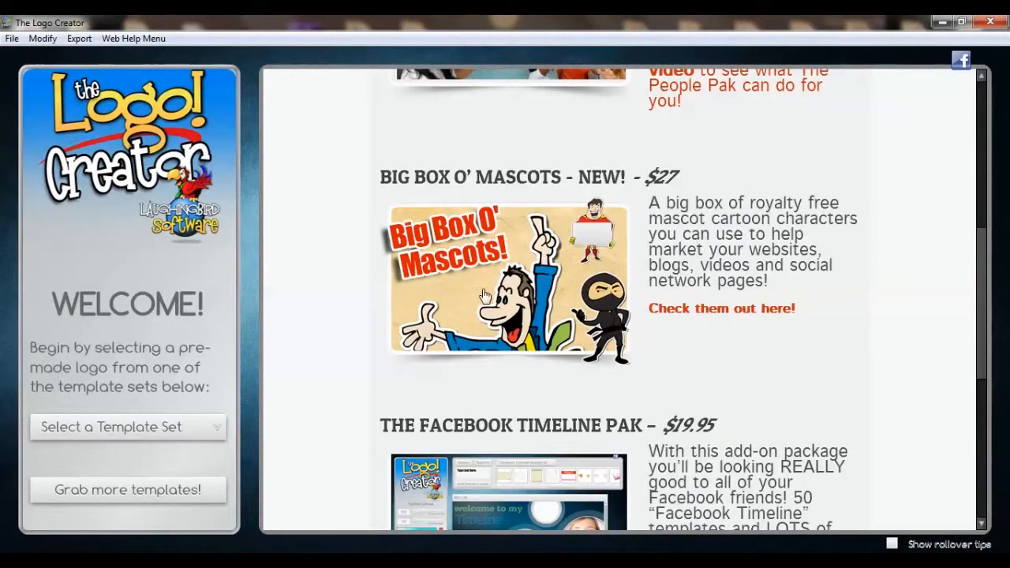
scroll(967, 338, down, 2)
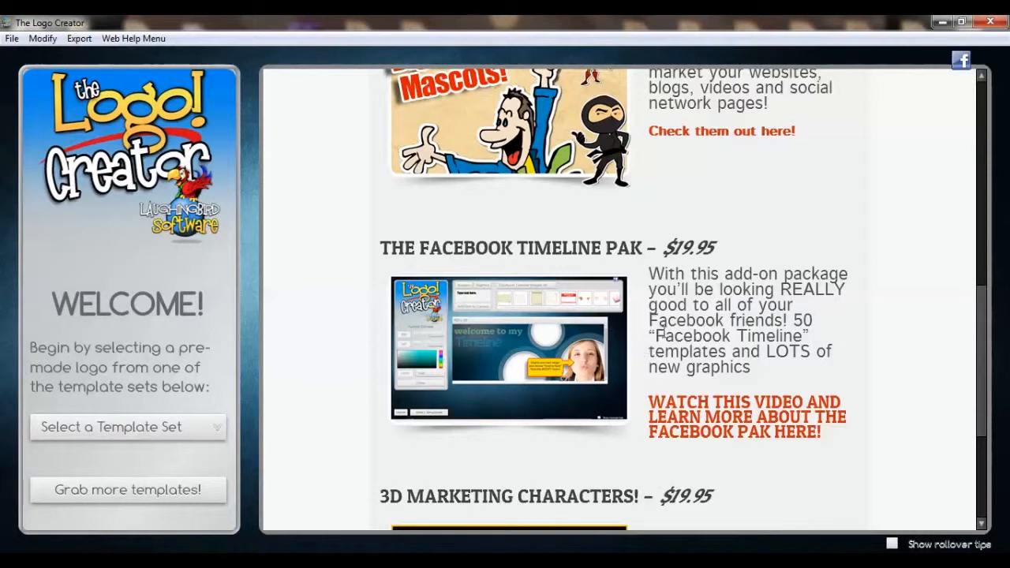
scroll(682, 319, up, 4)
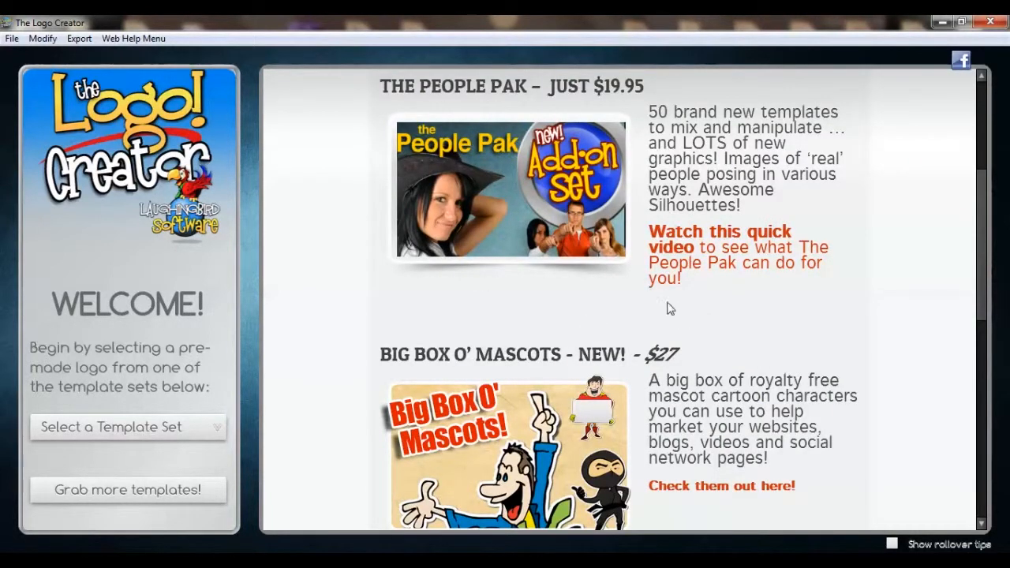
scroll(830, 345, down, 3)
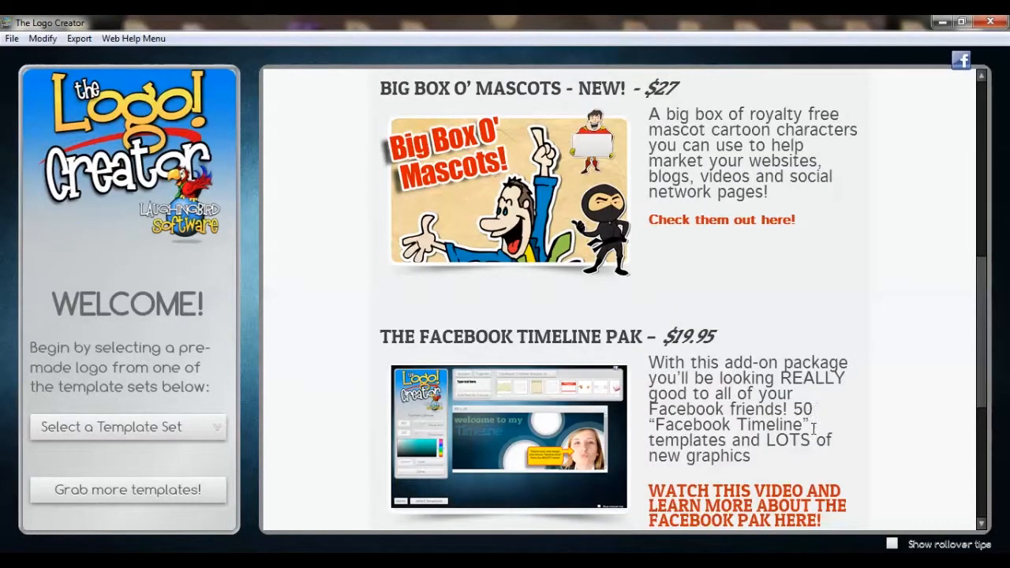
scroll(841, 436, down, 2)
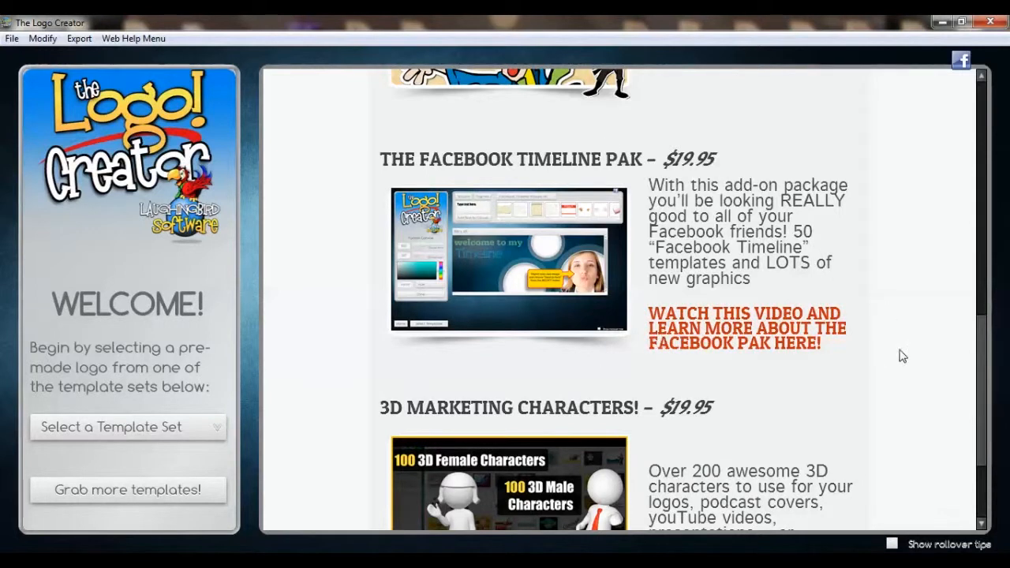
scroll(903, 357, down, 2)
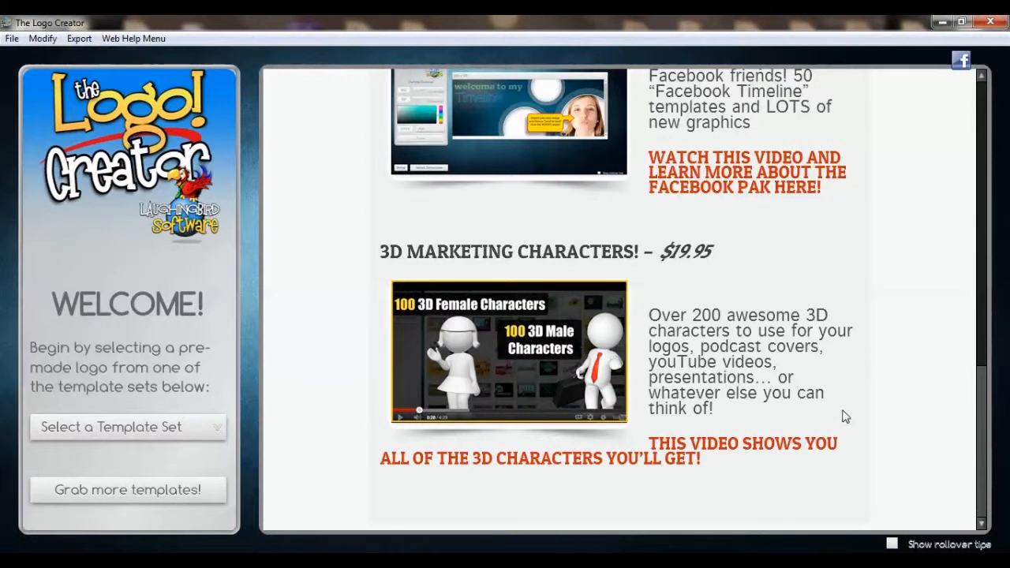
scroll(878, 399, up, 15)
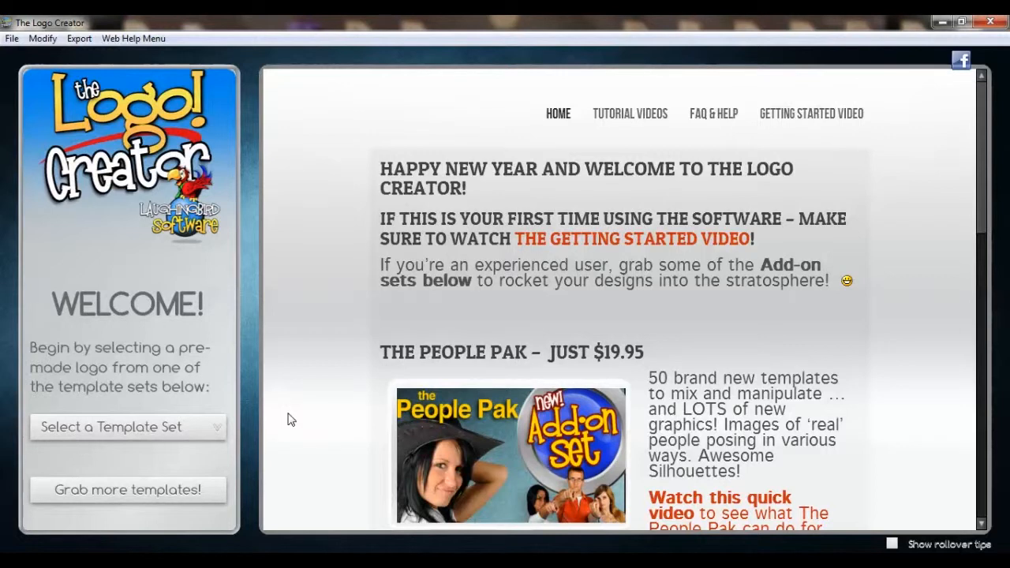
Open the black "Commerce – connecting the web" logo from the Logo Templates set.
click(215, 431)
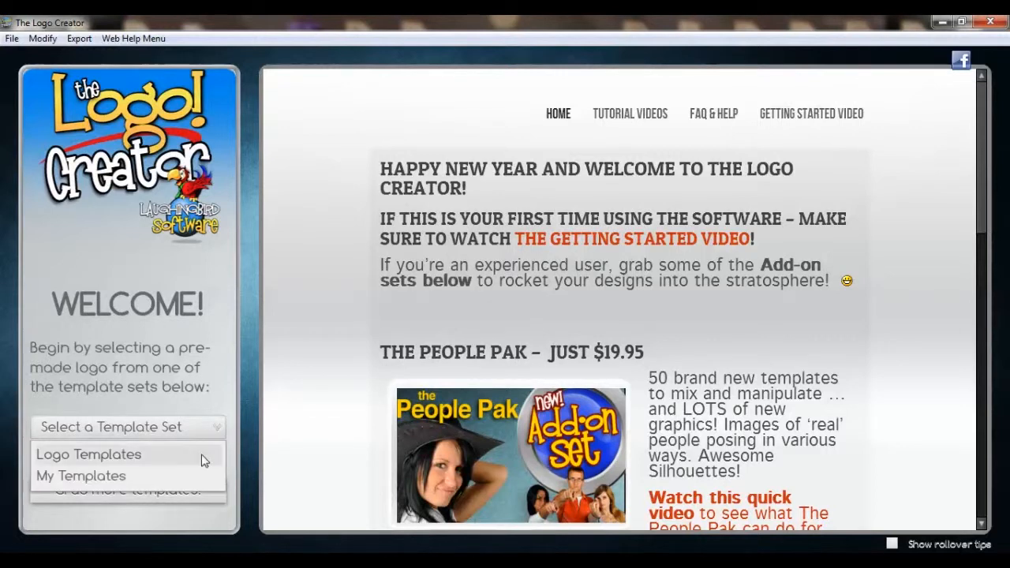
click(156, 461)
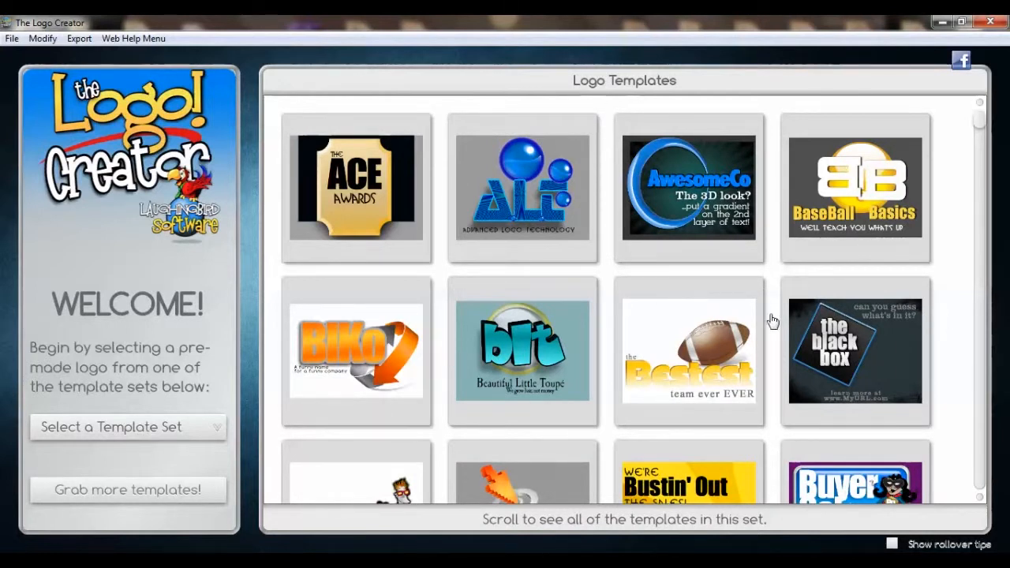
scroll(765, 232, down, 3)
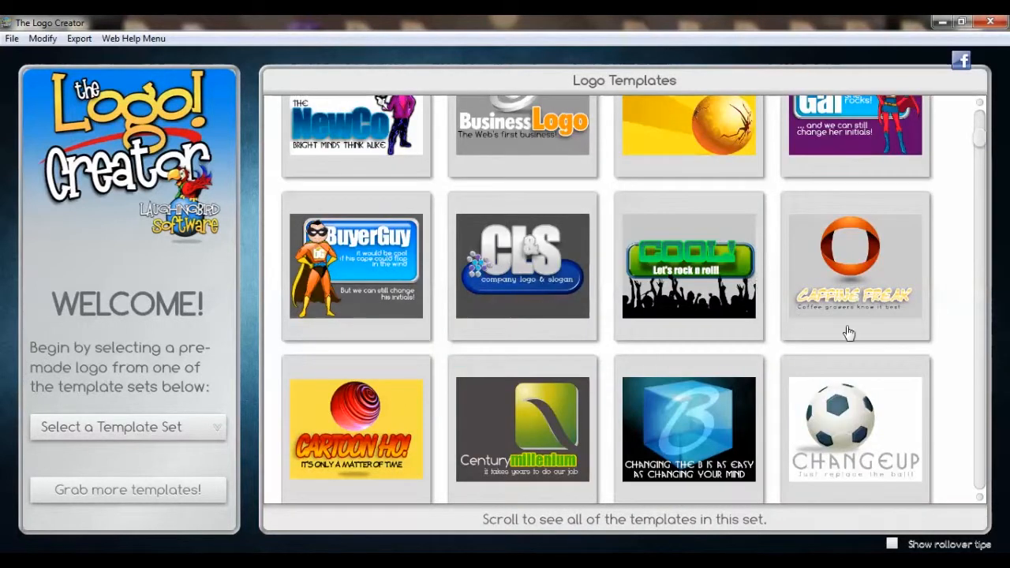
scroll(904, 276, down, 3)
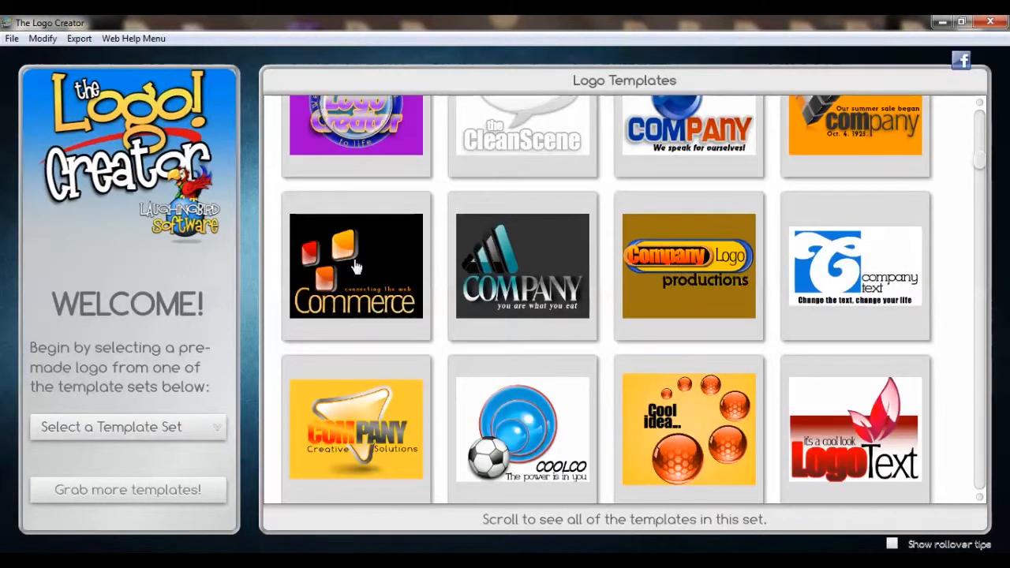
click(427, 338)
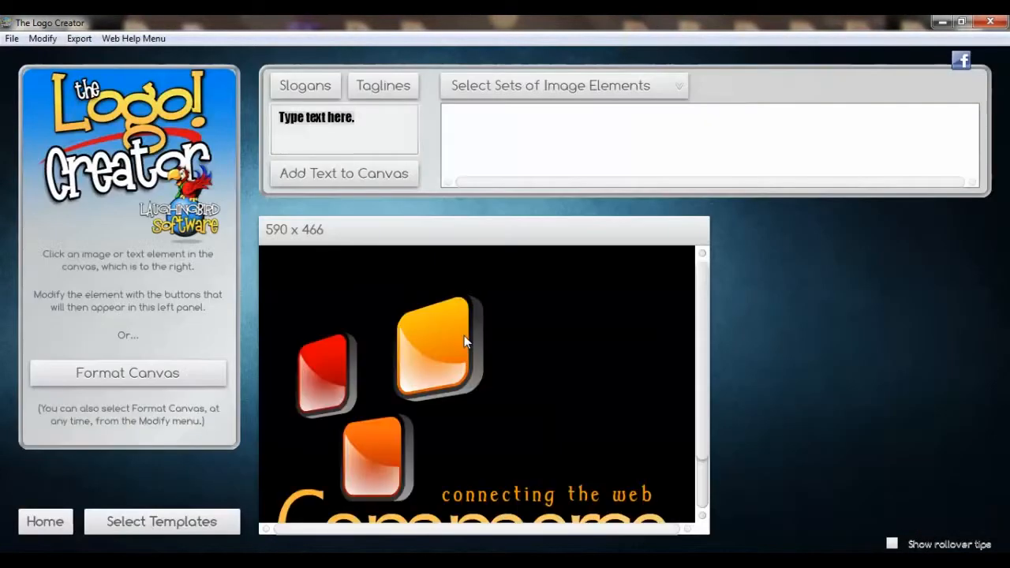
Resize the logo canvas to 594 x 499 and place it clear of the element-modification panel.
drag(622, 224, 475, 62)
drag(561, 369, 560, 472)
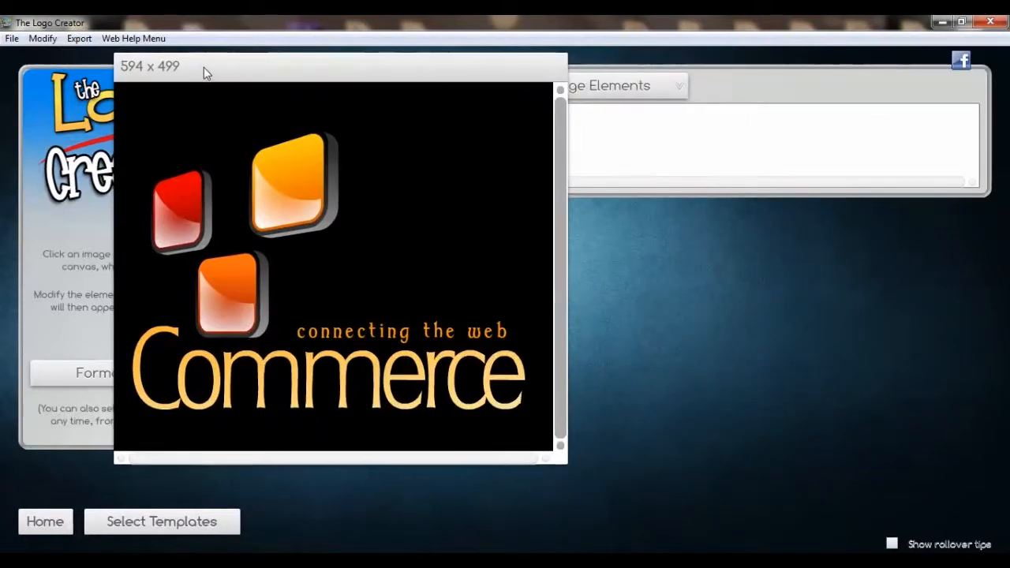
drag(203, 67, 480, 261)
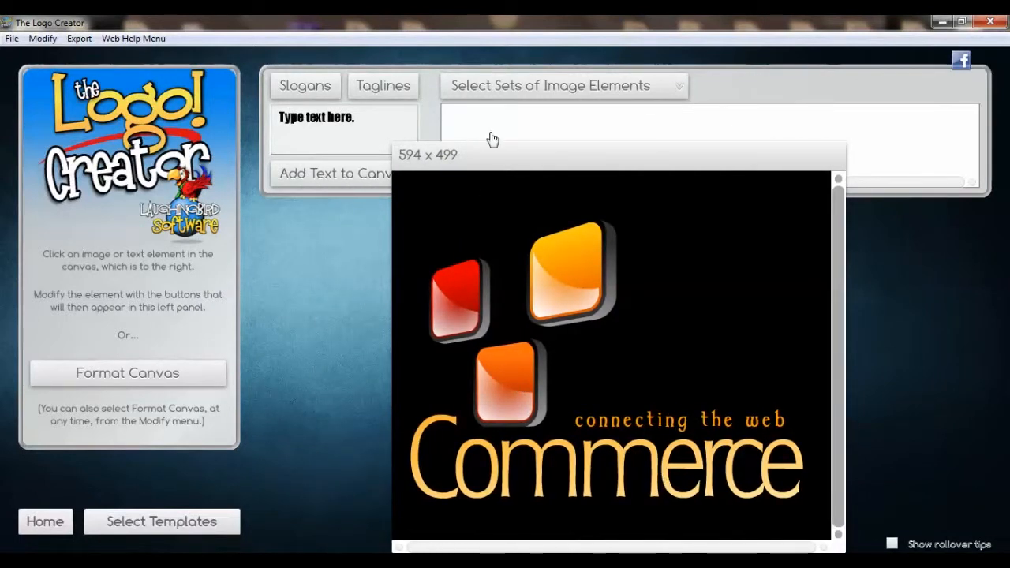
Lower the opacity of the three-squares image to about 0.41 and deselect it.
click(457, 300)
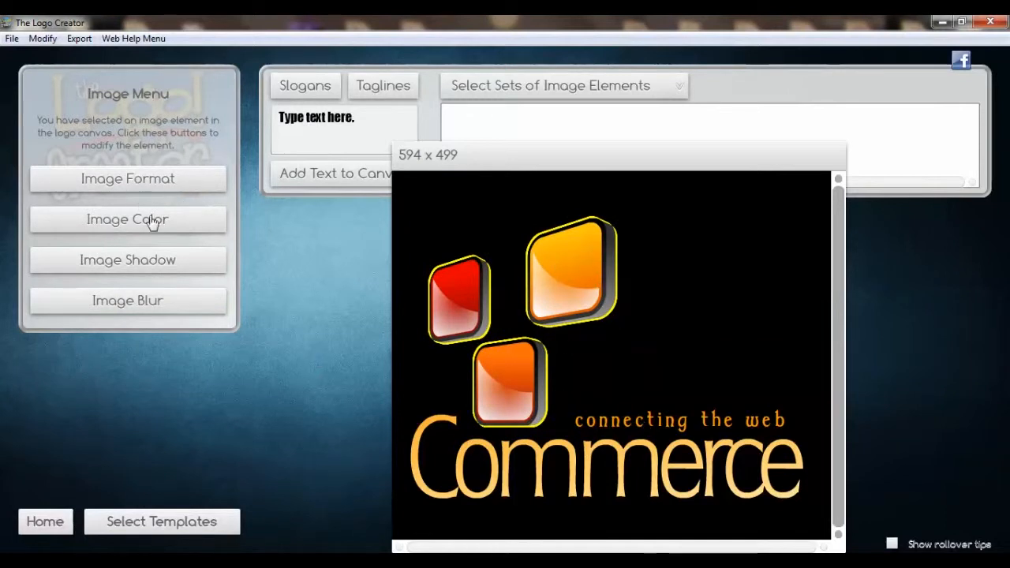
click(177, 187)
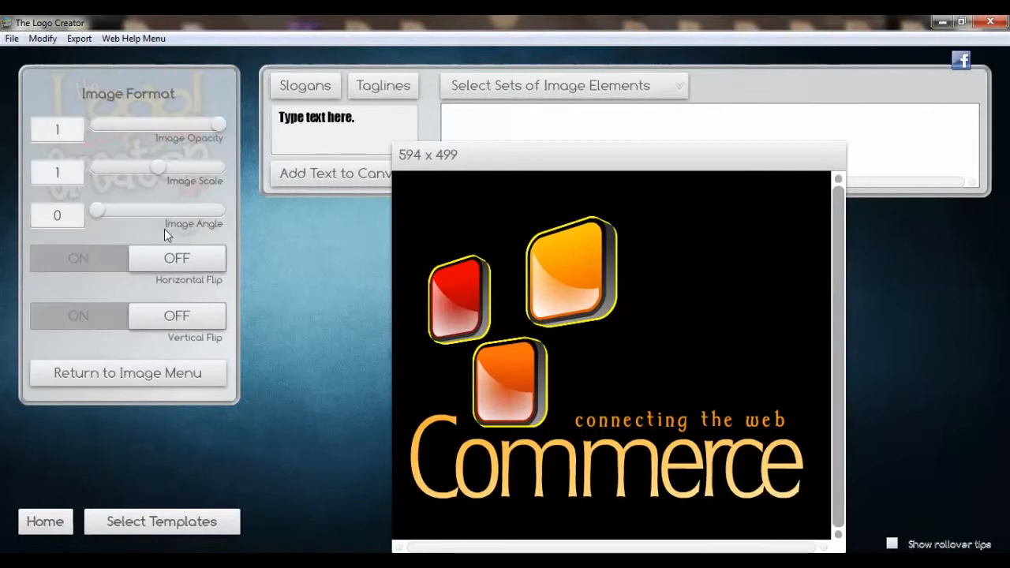
mouse_move(220, 133)
mouse_down()
mouse_move(162, 130)
mouse_move(228, 130)
mouse_up()
drag(219, 128, 150, 130)
click(550, 388)
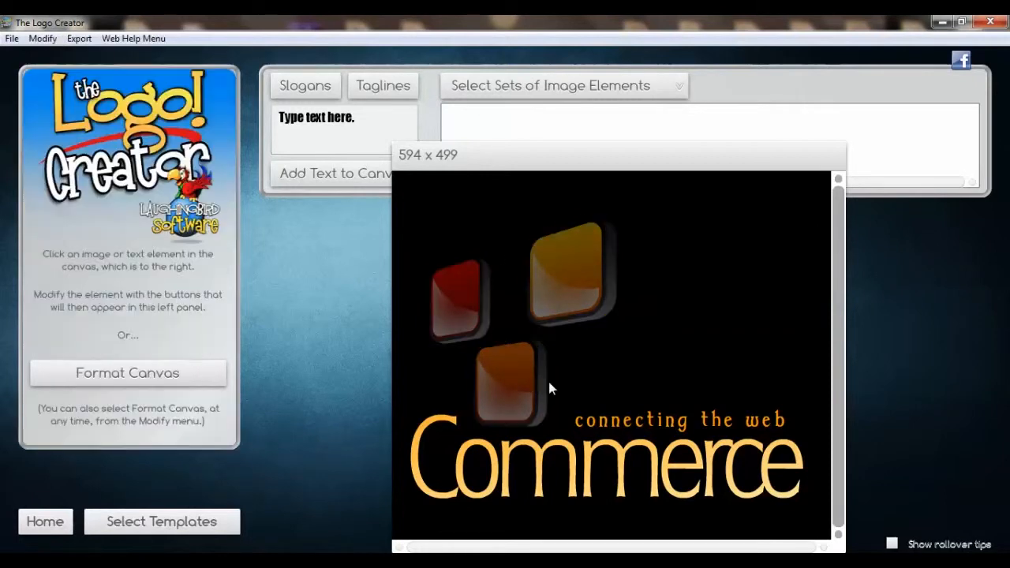
Set the three-squares image to full opacity (1) and reduce its scale to 0.95.
click(451, 301)
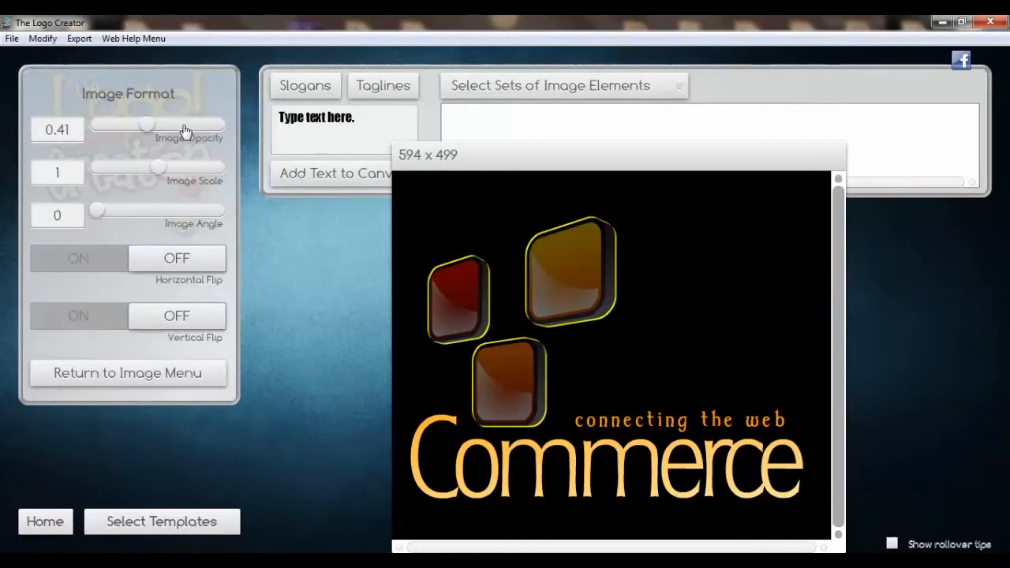
drag(148, 129, 289, 142)
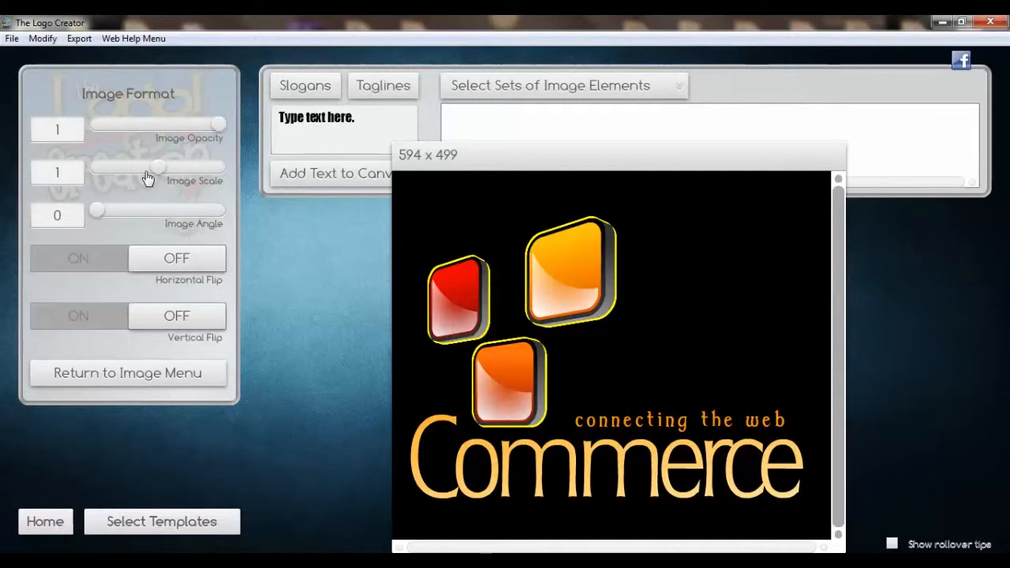
mouse_move(158, 172)
mouse_down()
mouse_move(246, 183)
mouse_move(113, 168)
mouse_move(166, 172)
mouse_move(156, 173)
mouse_up()
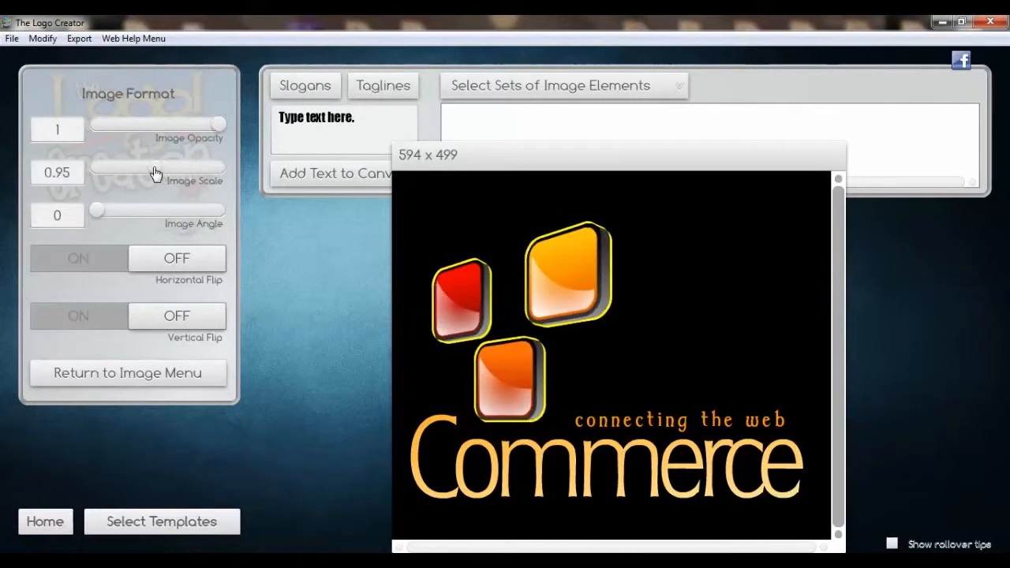
Try the horizontal and vertical flips on the three-squares image, then switch both off at angle 0.
mouse_move(96, 213)
mouse_down()
mouse_move(222, 222)
mouse_move(106, 229)
mouse_move(89, 219)
mouse_up()
click(176, 268)
click(177, 262)
click(190, 325)
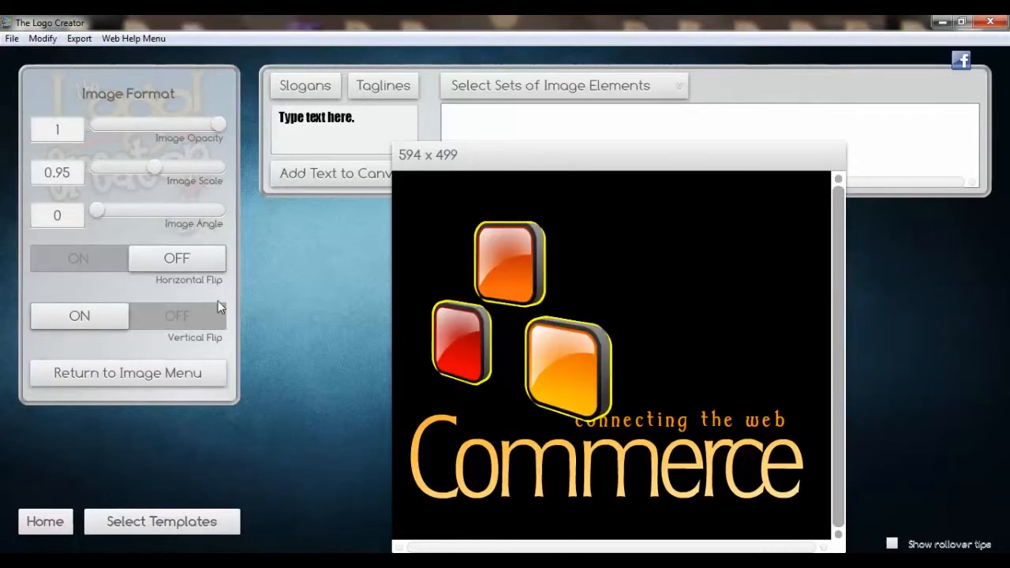
click(182, 322)
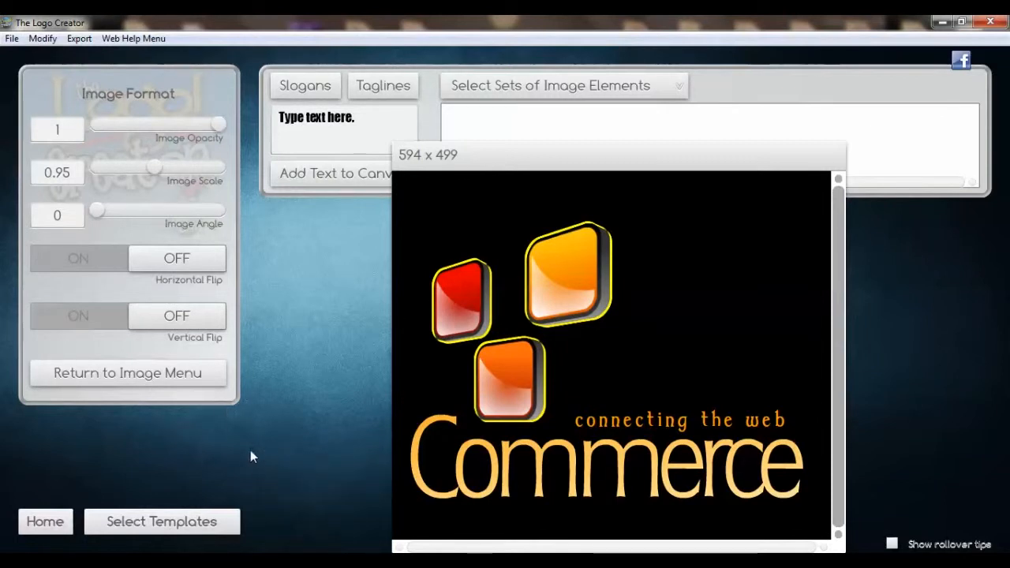
Look at the Image Color options for the three-squares image and the modification options for the "Commerce" text.
click(153, 376)
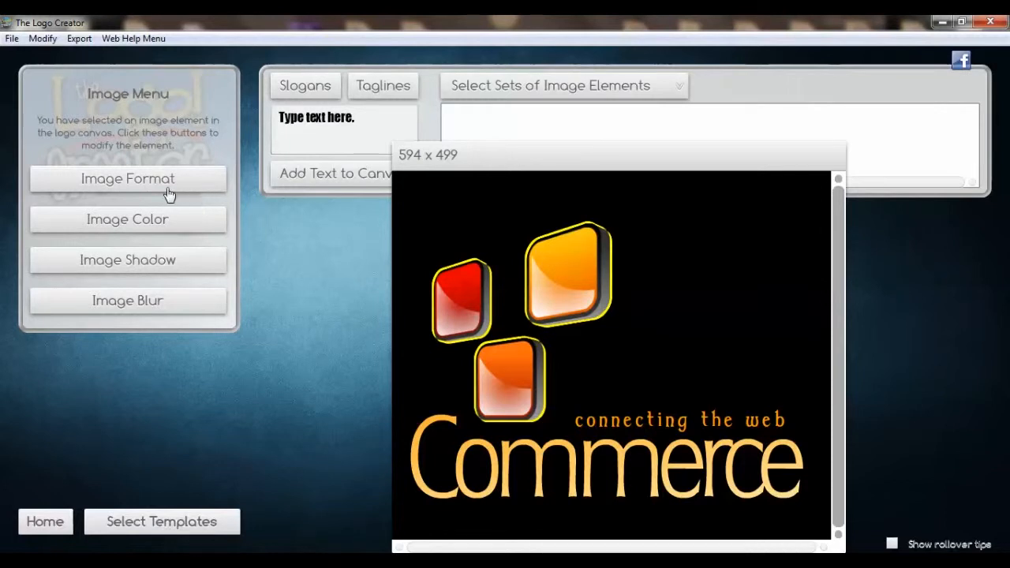
click(187, 224)
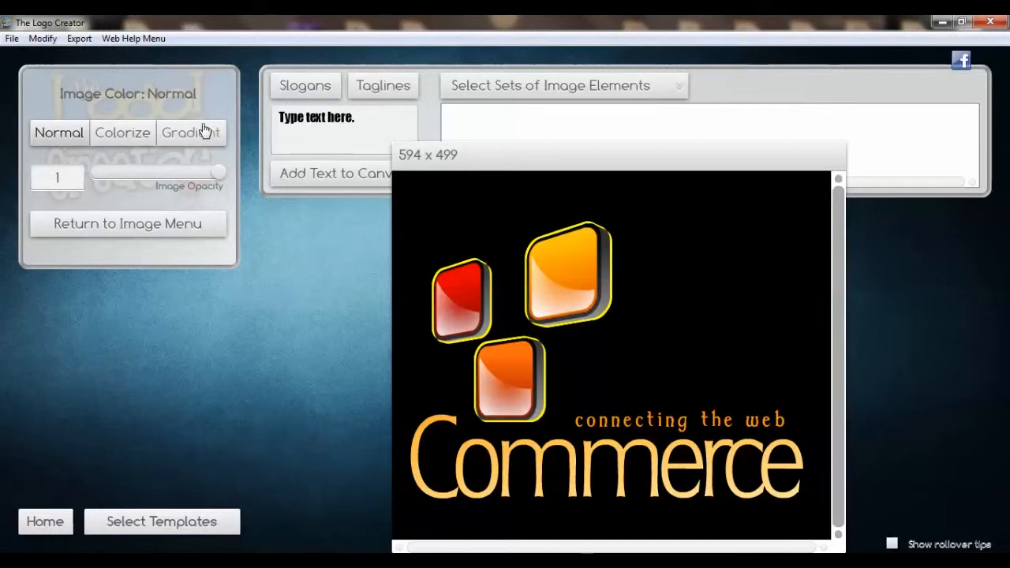
click(497, 480)
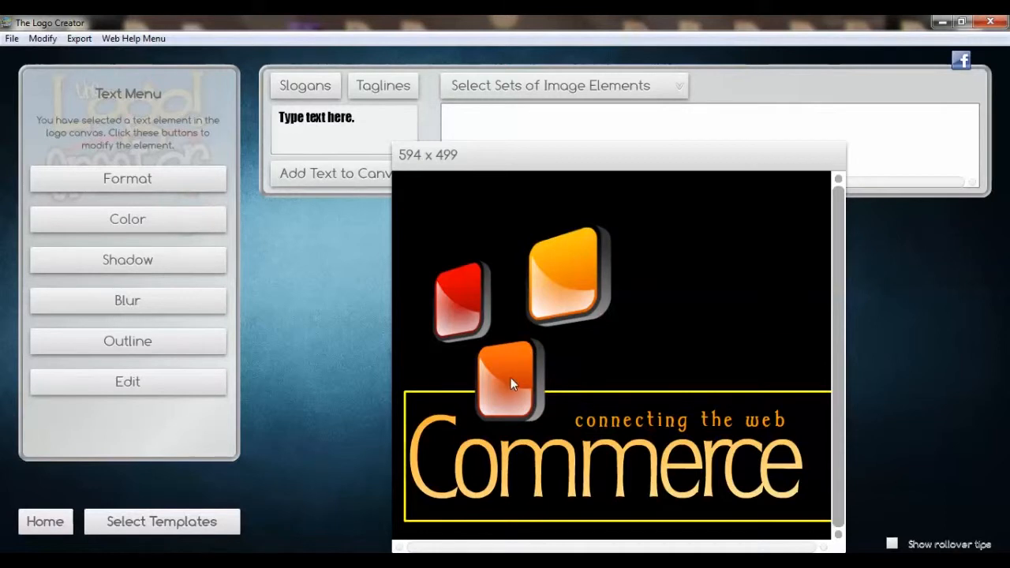
click(421, 370)
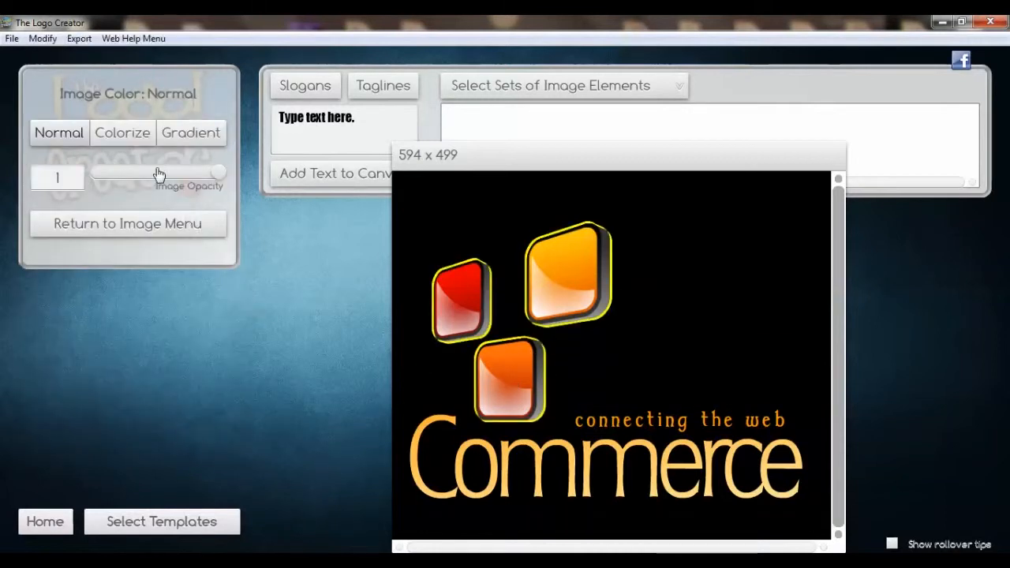
click(163, 225)
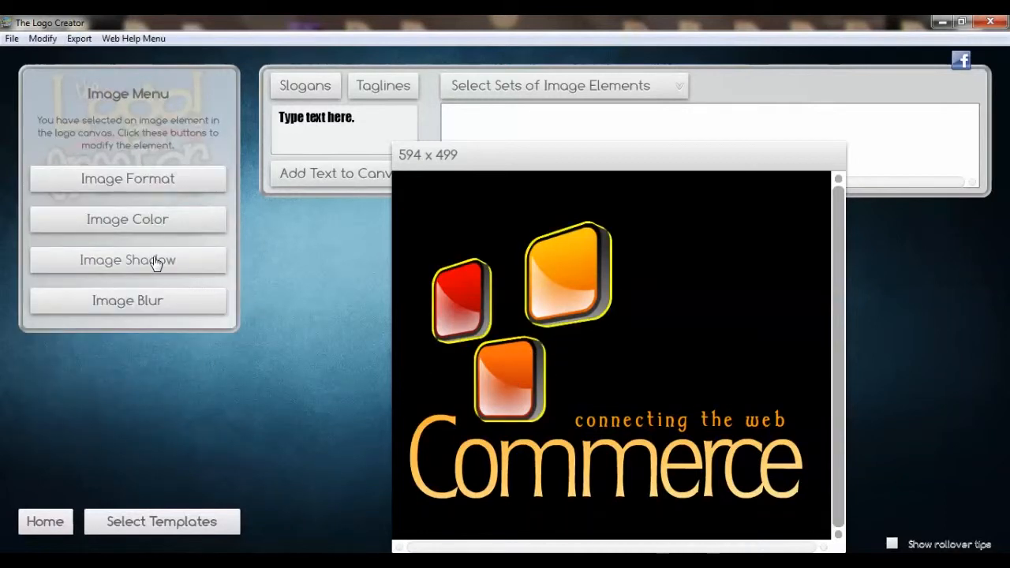
click(499, 205)
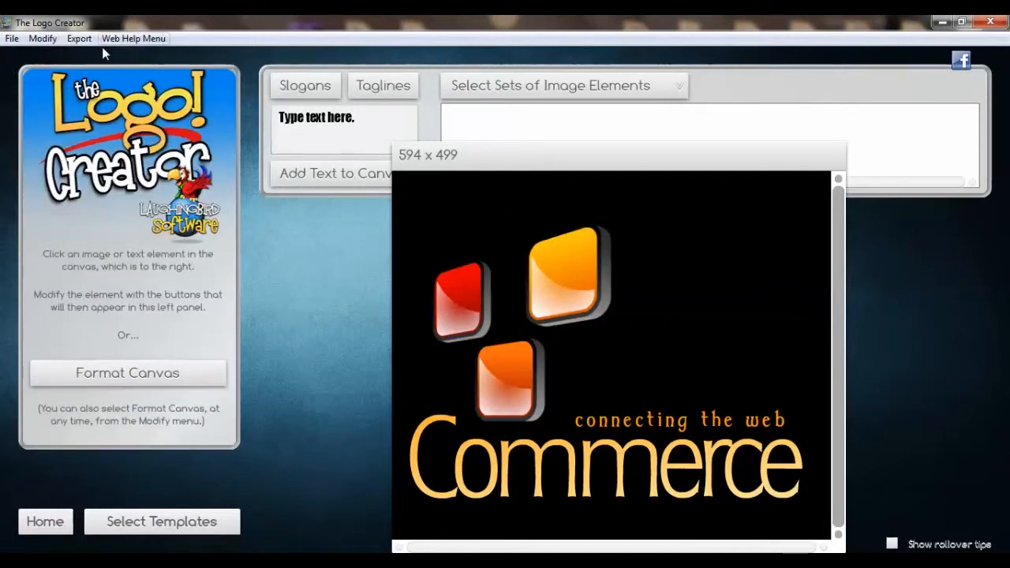
click(51, 40)
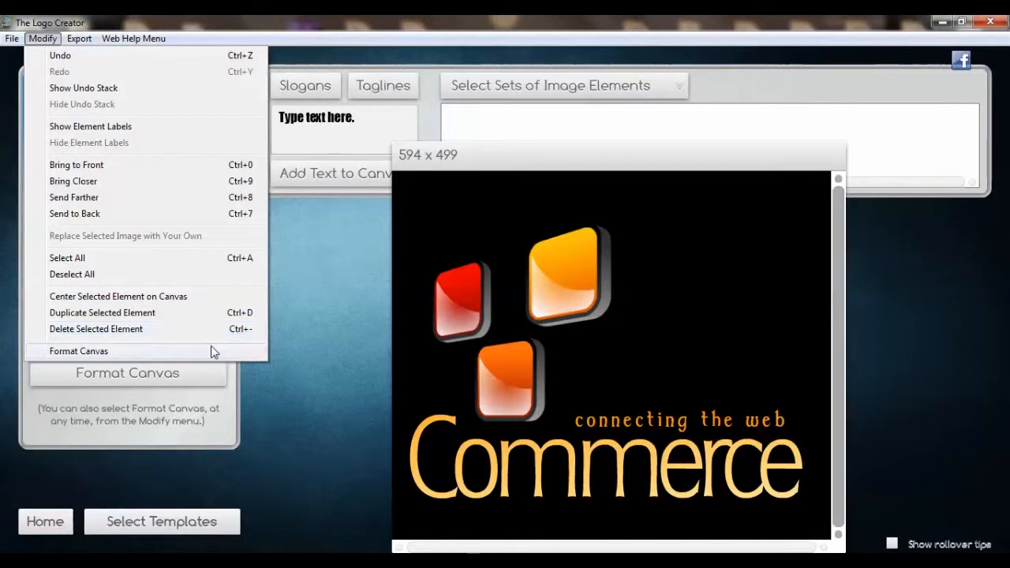
mouse_move(91, 43)
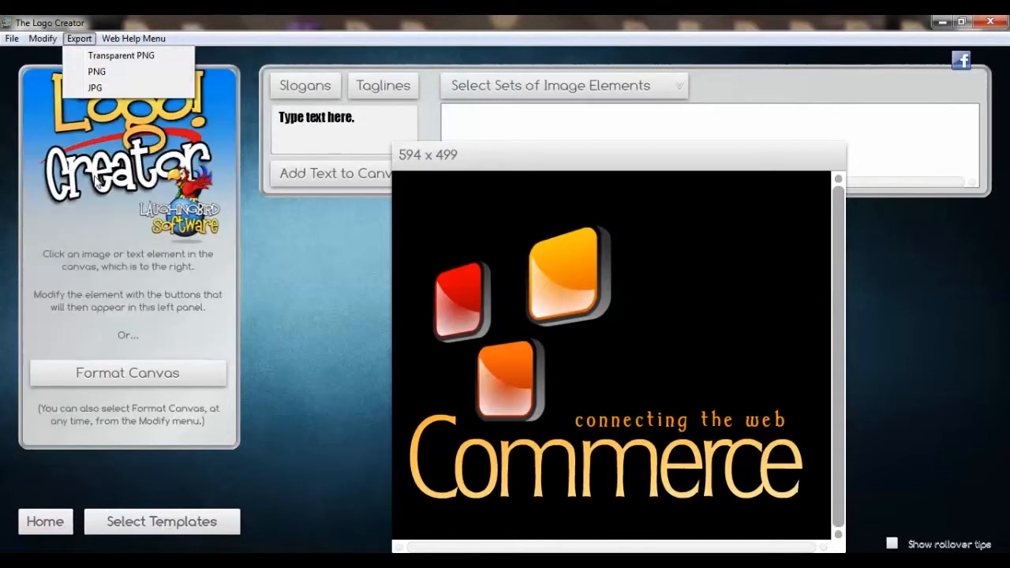
mouse_move(47, 39)
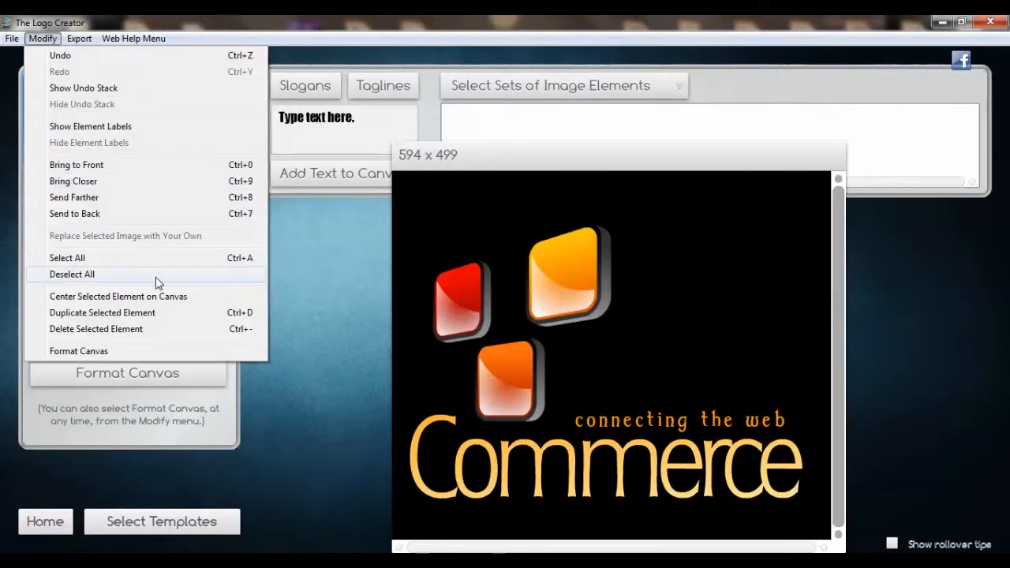
click(174, 329)
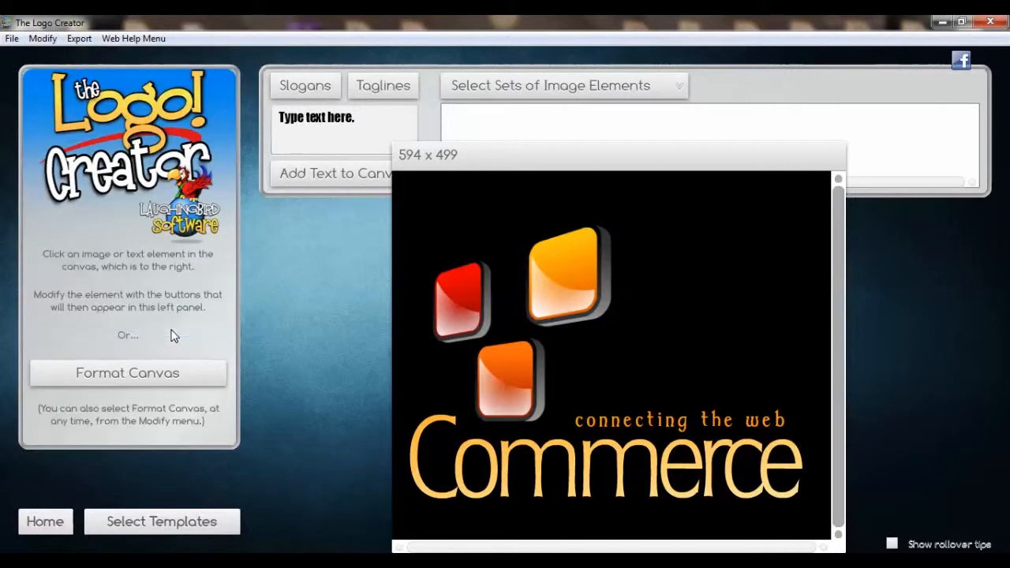
click(46, 37)
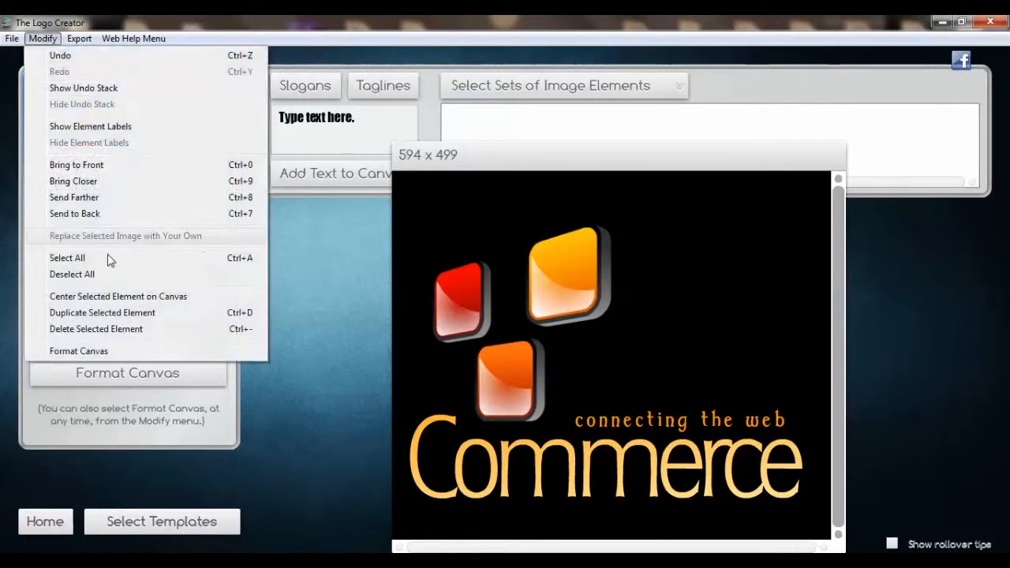
click(135, 332)
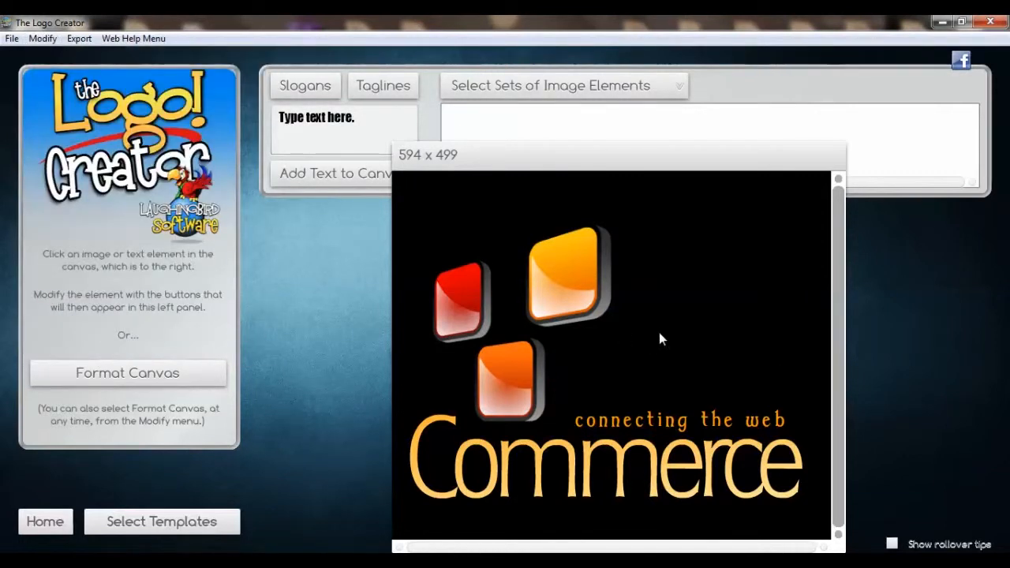
Look at the list of available image element sets without choosing one.
click(677, 87)
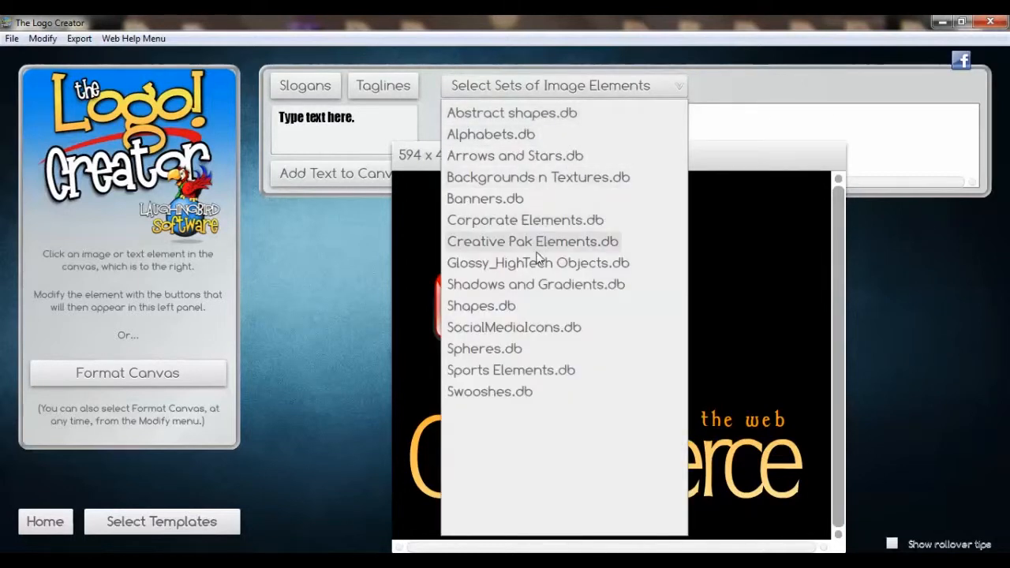
click(909, 328)
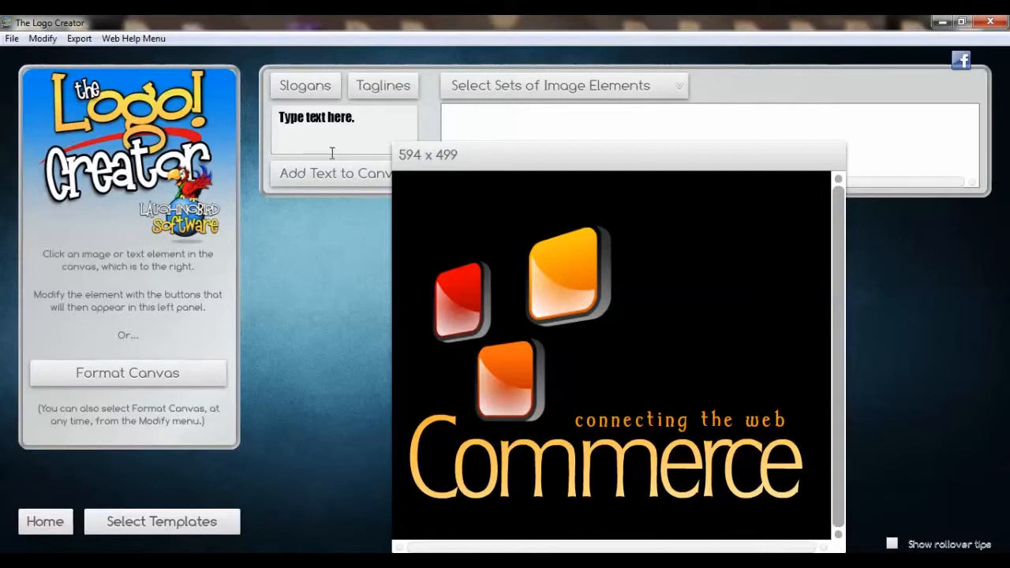
Add the placeholder text "Type text here." to the canvas, then delete it.
click(330, 183)
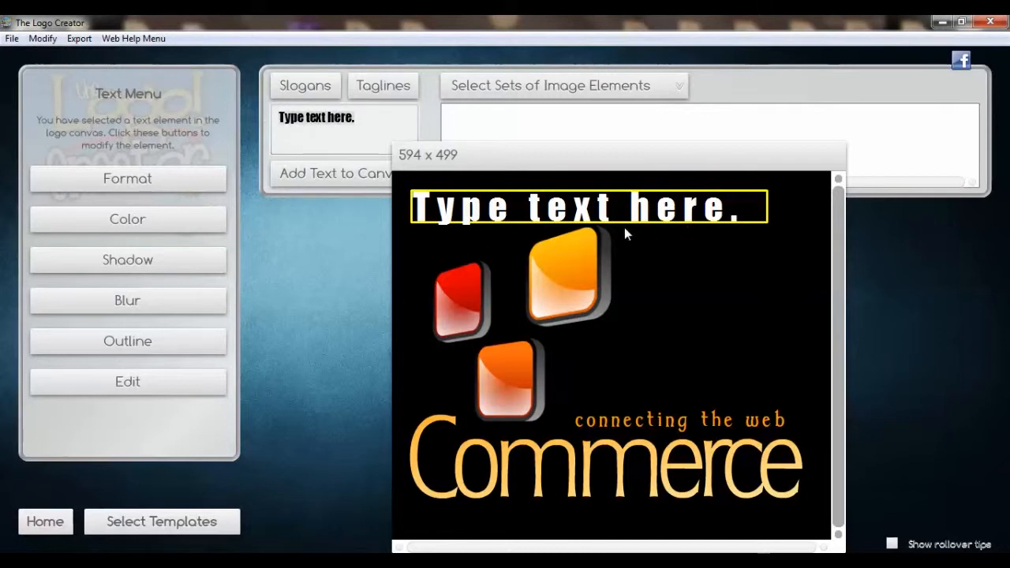
click(42, 38)
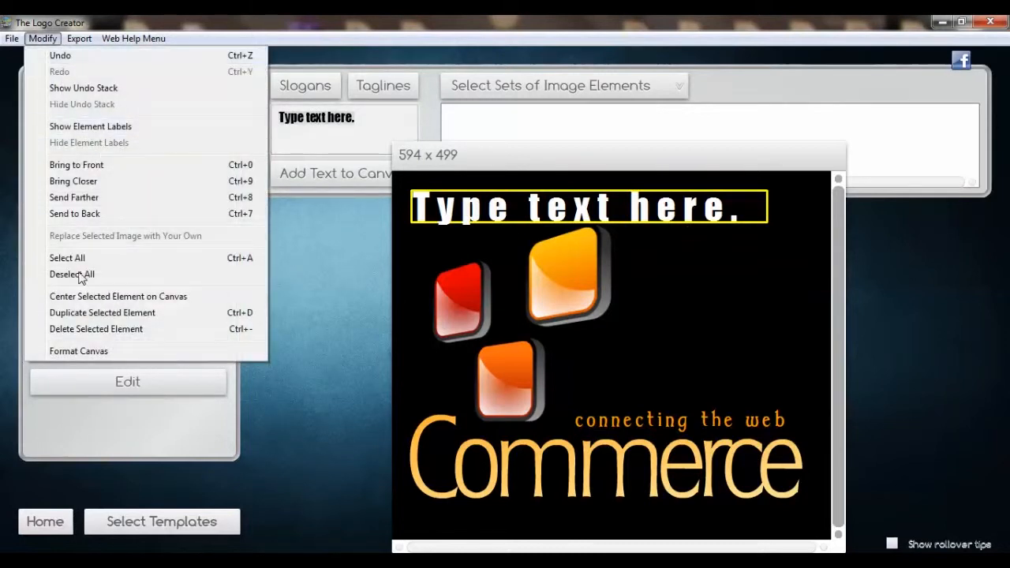
click(118, 330)
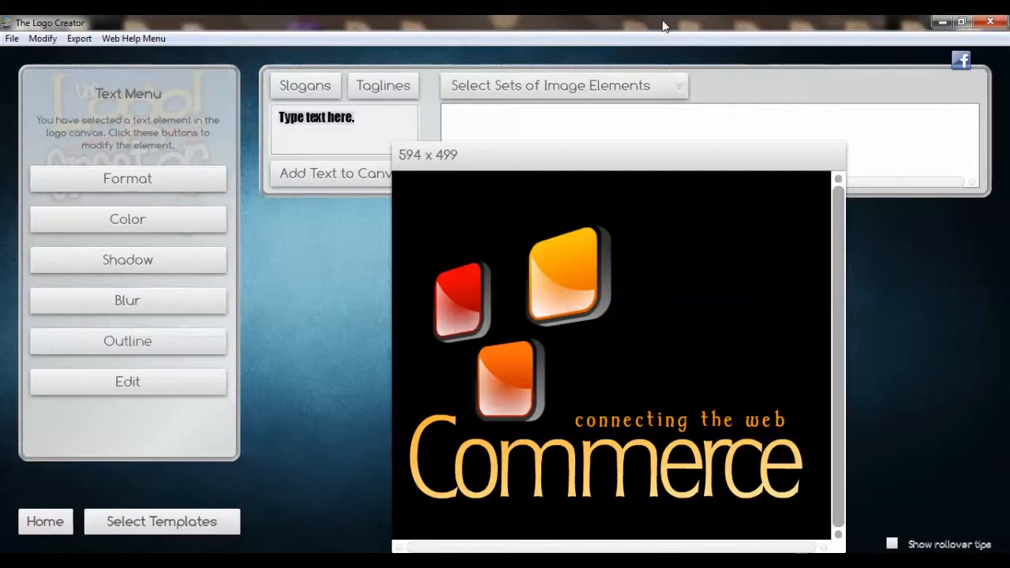
Load the Backgrounds n Textures.db image set and move the canvas window clear of its thumbnails.
click(677, 87)
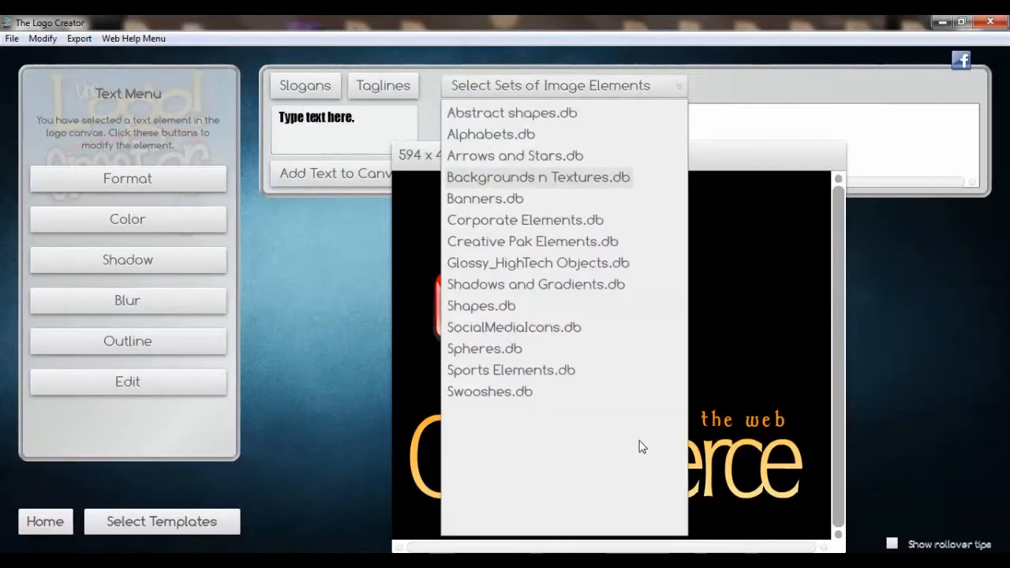
click(888, 160)
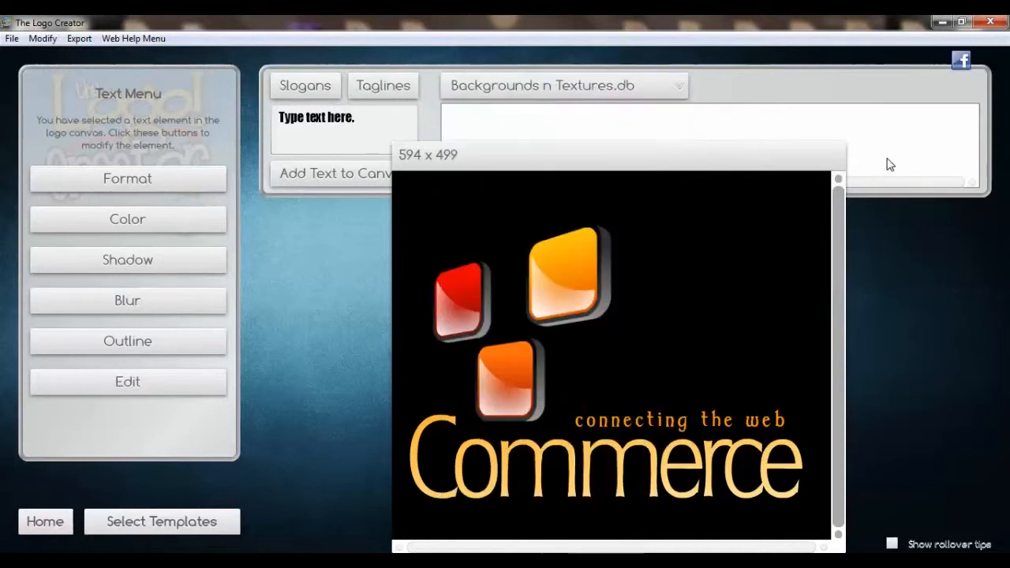
drag(790, 163, 239, 193)
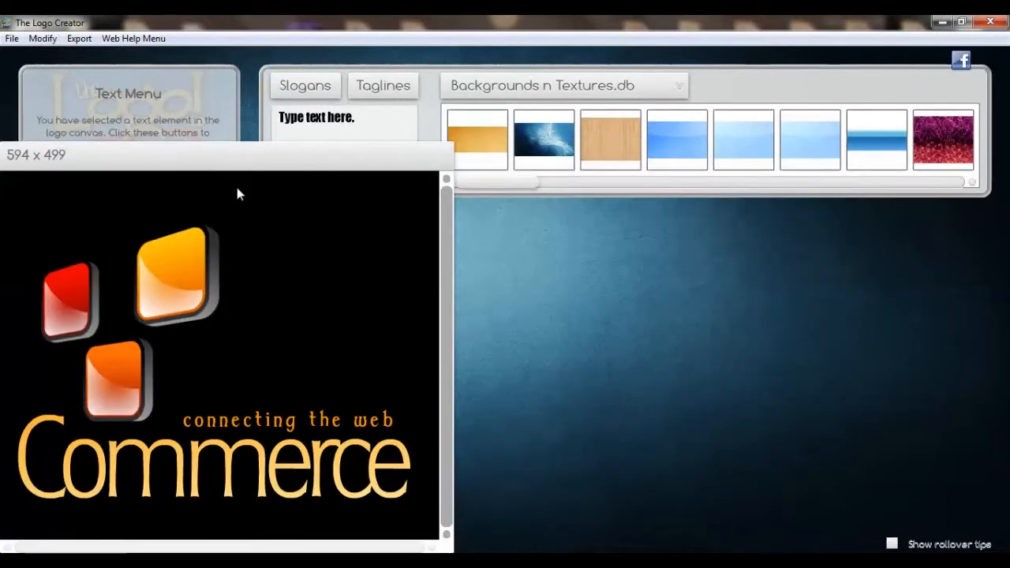
Place the dark metal mesh texture from the Backgrounds n Textures.db set onto the logo canvas.
click(975, 185)
click(975, 185)
click(974, 186)
click(971, 186)
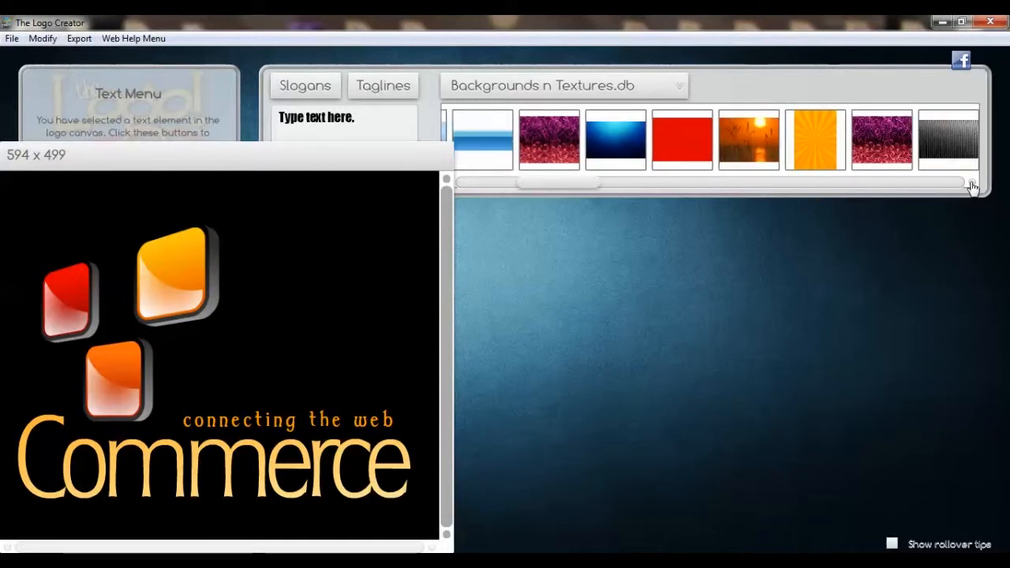
click(971, 186)
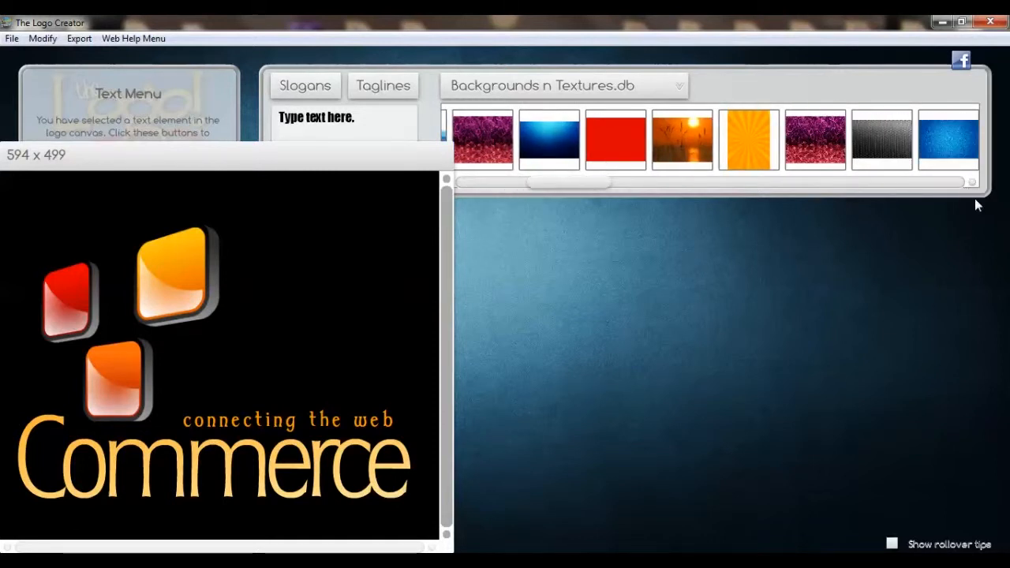
drag(895, 141, 333, 281)
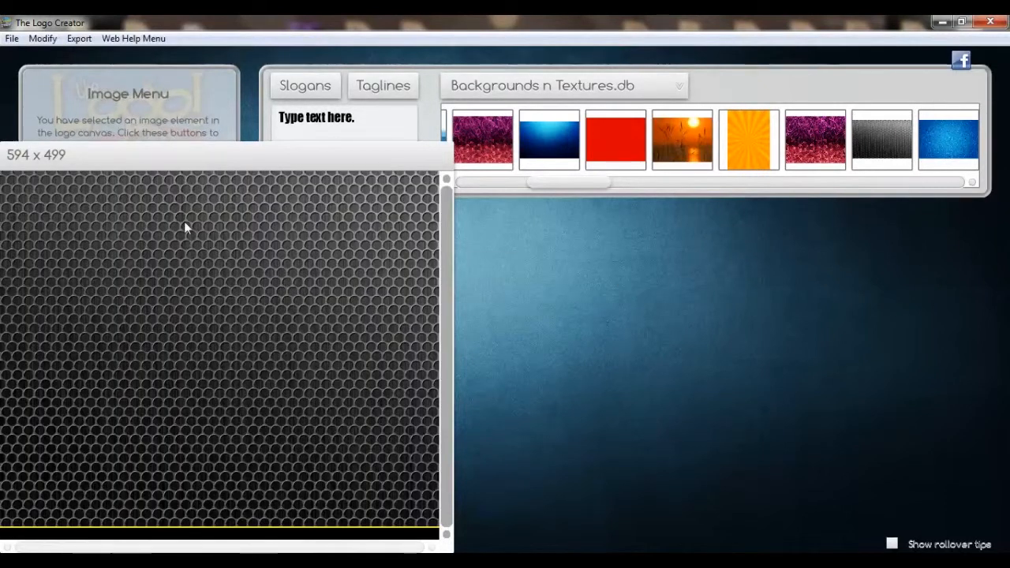
Shift the mesh texture down to cover the whole canvas and send it to the back behind the logo elements.
drag(162, 157, 512, 100)
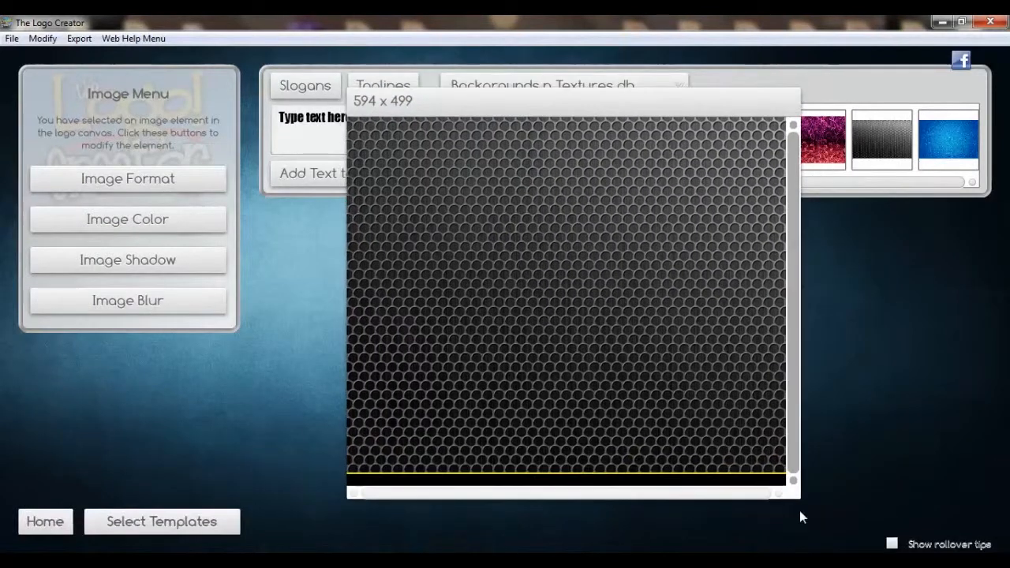
drag(684, 309, 684, 342)
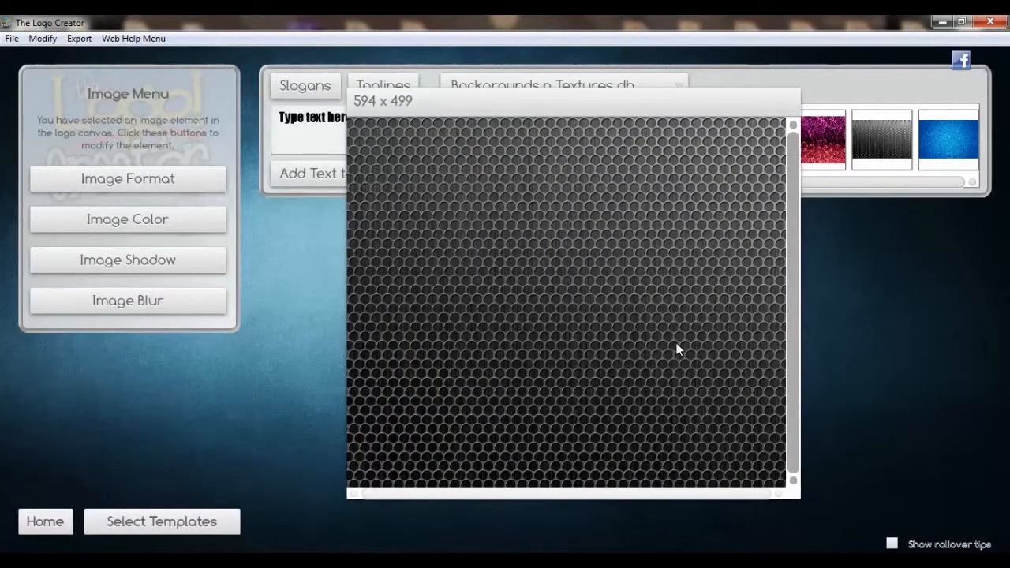
drag(635, 102, 659, 146)
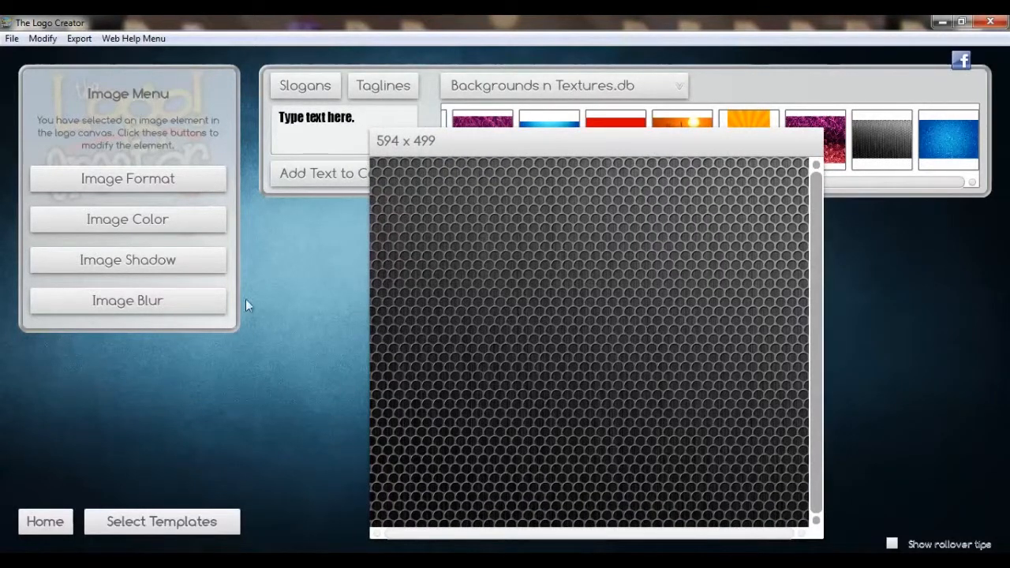
click(41, 37)
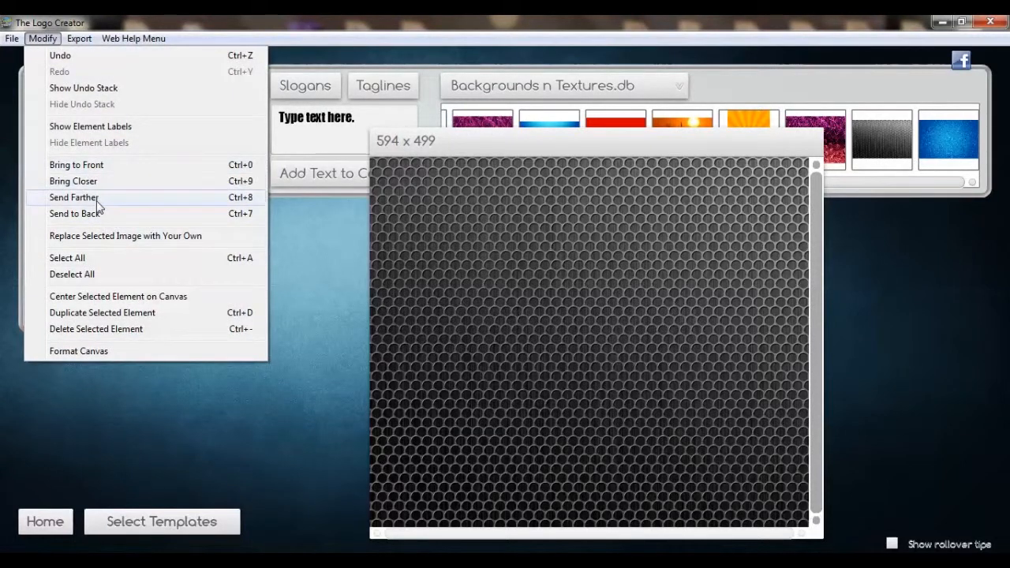
click(75, 214)
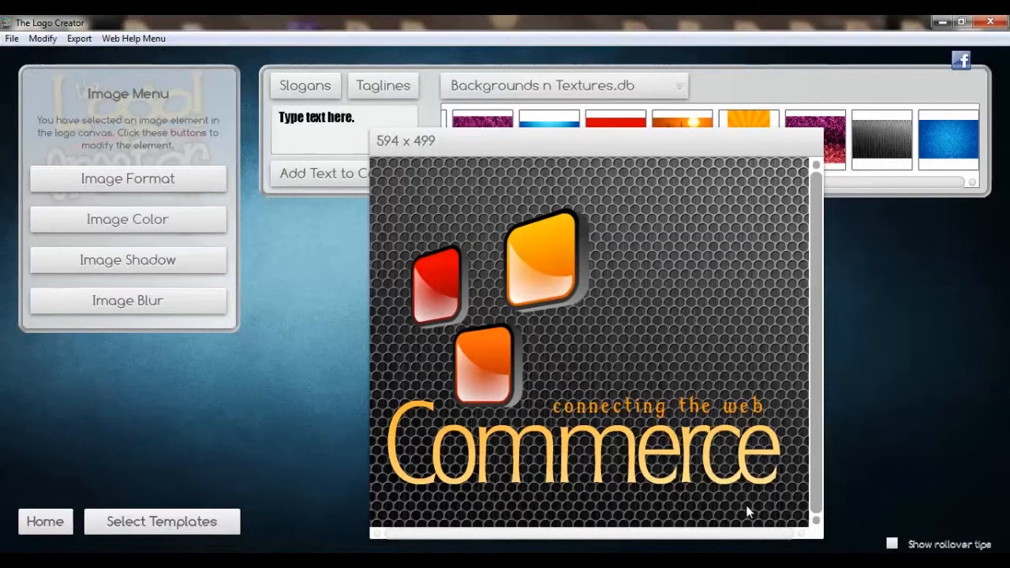
Change the "Commerce" text to "for business".
click(651, 476)
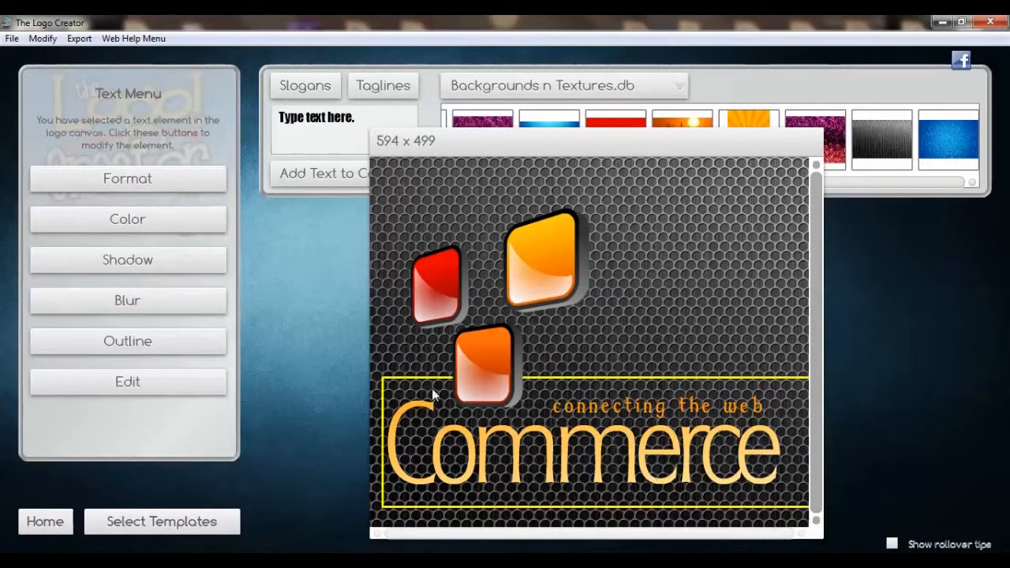
click(153, 384)
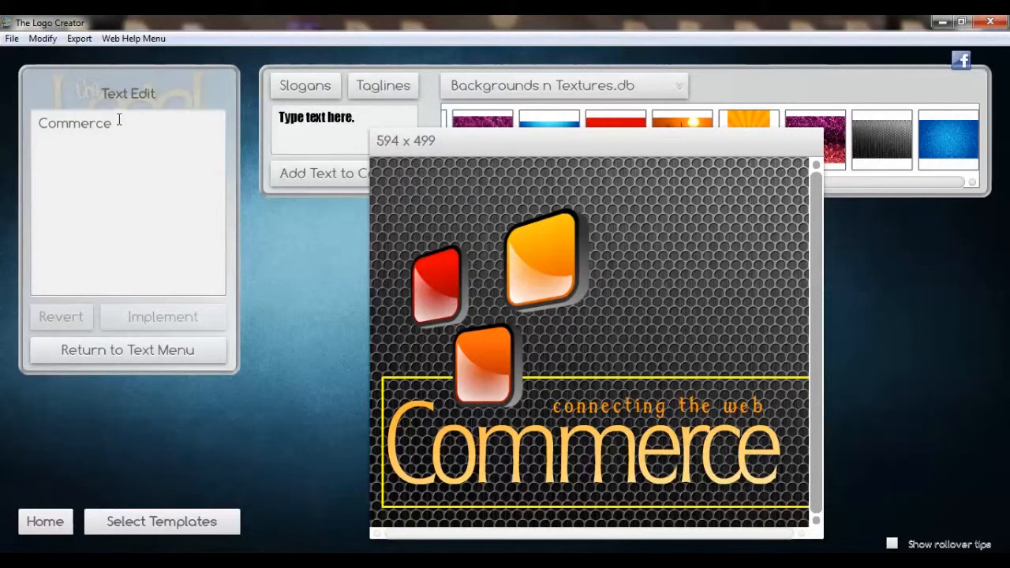
drag(119, 120, 2, 123)
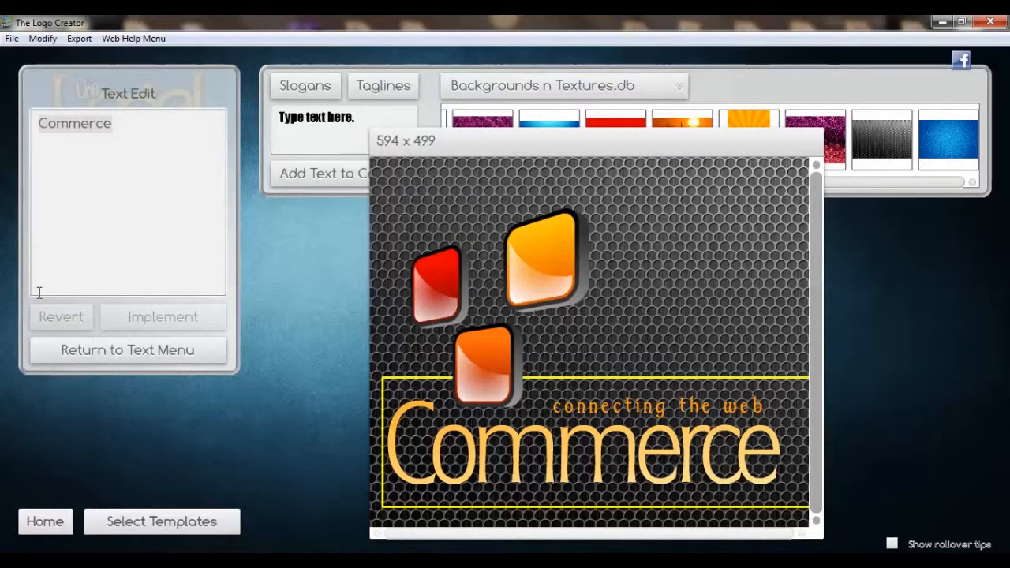
text(for bus)
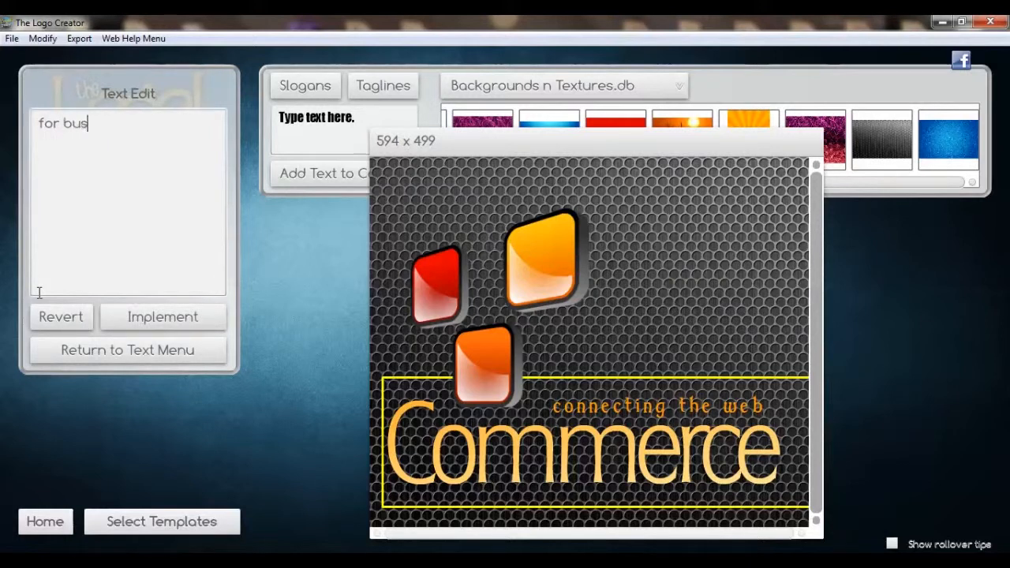
text(iness)
click(158, 321)
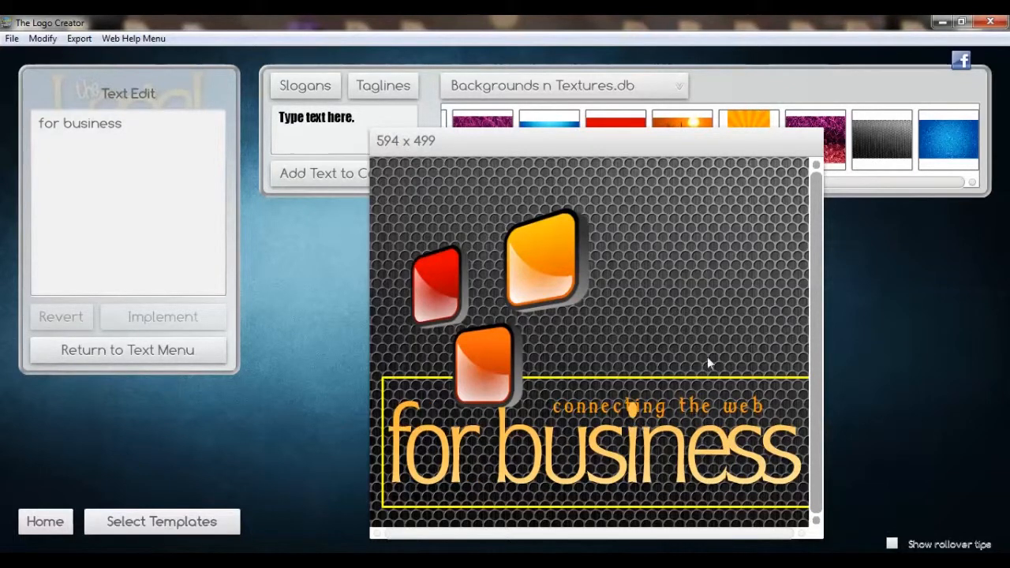
Move the "connecting the web" tagline up clear of the main text and shift the three-squares image up above it.
click(500, 343)
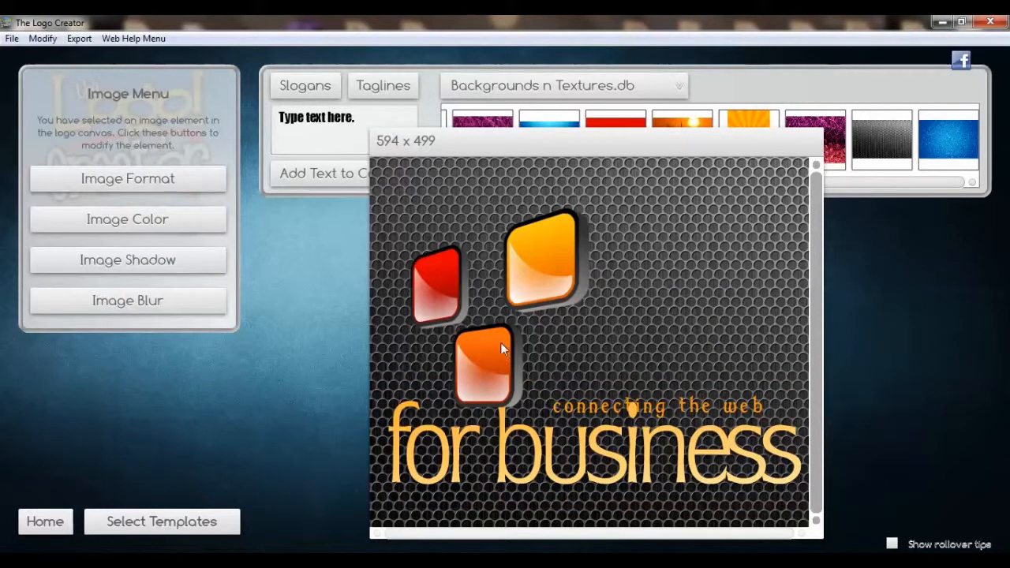
click(708, 405)
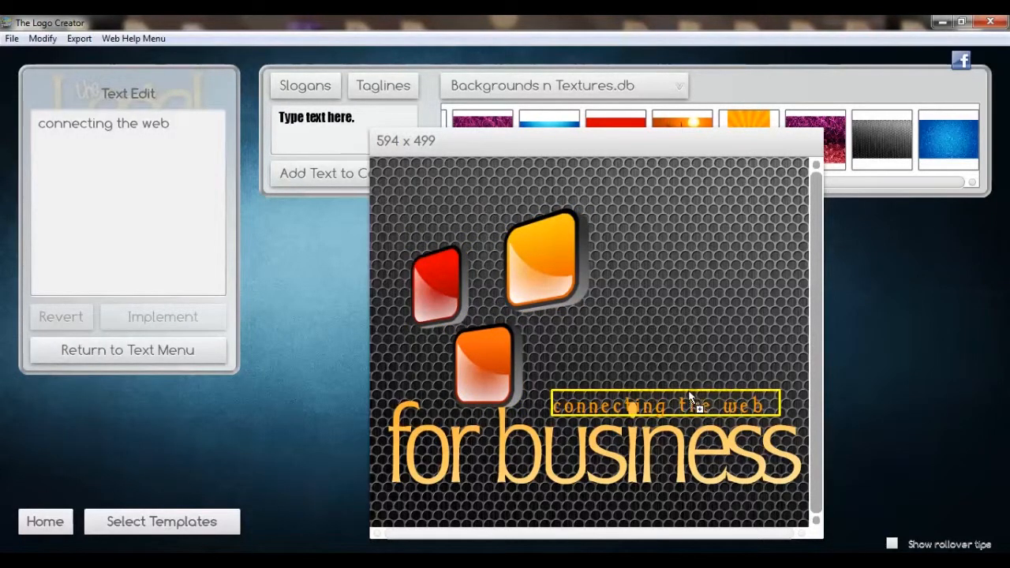
drag(698, 401, 681, 378)
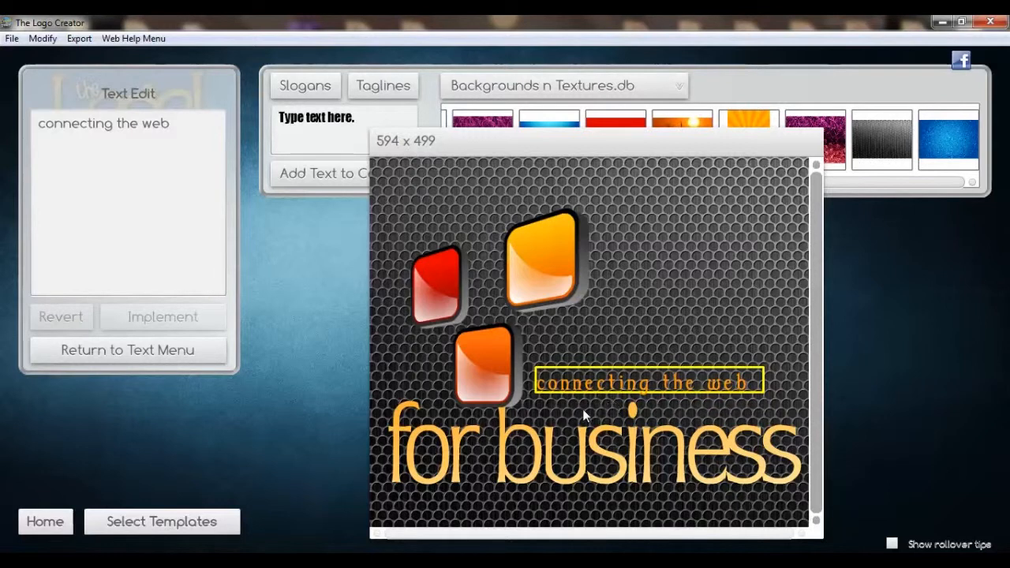
click(528, 489)
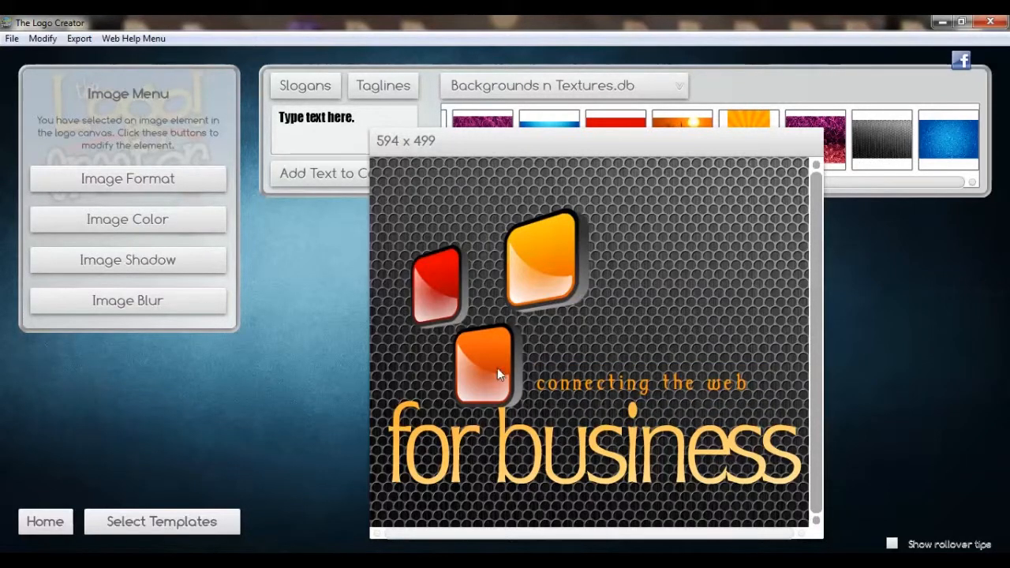
drag(498, 369, 484, 326)
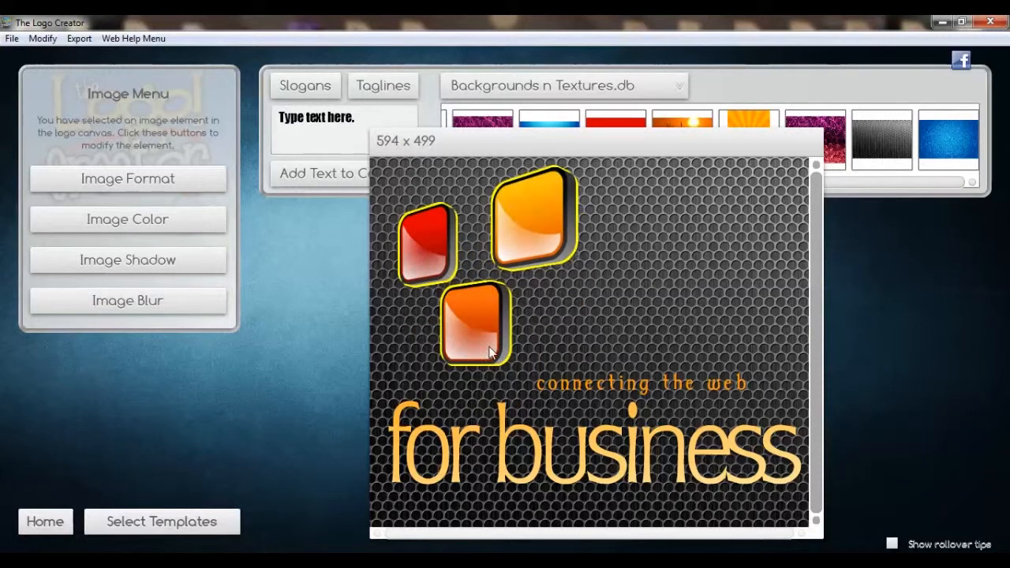
Capitalize the main text on the canvas so it reads "For Business".
click(522, 485)
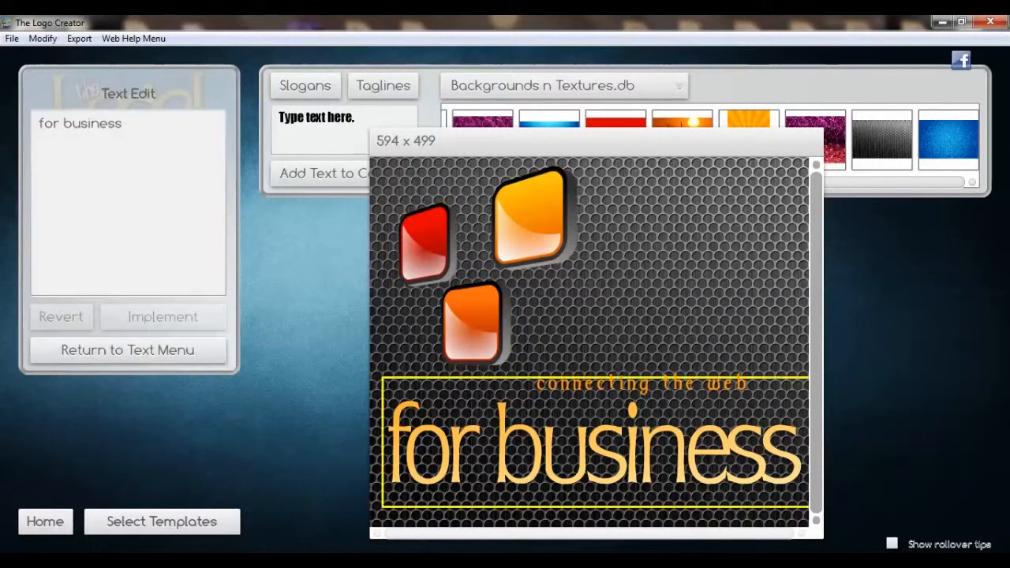
click(72, 127)
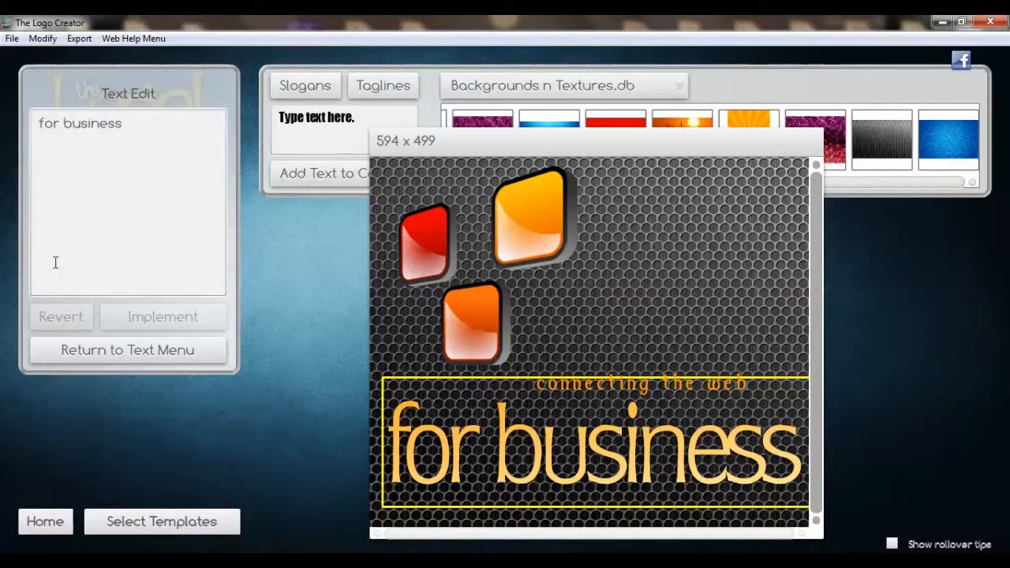
key(BackSpace)
text(B)
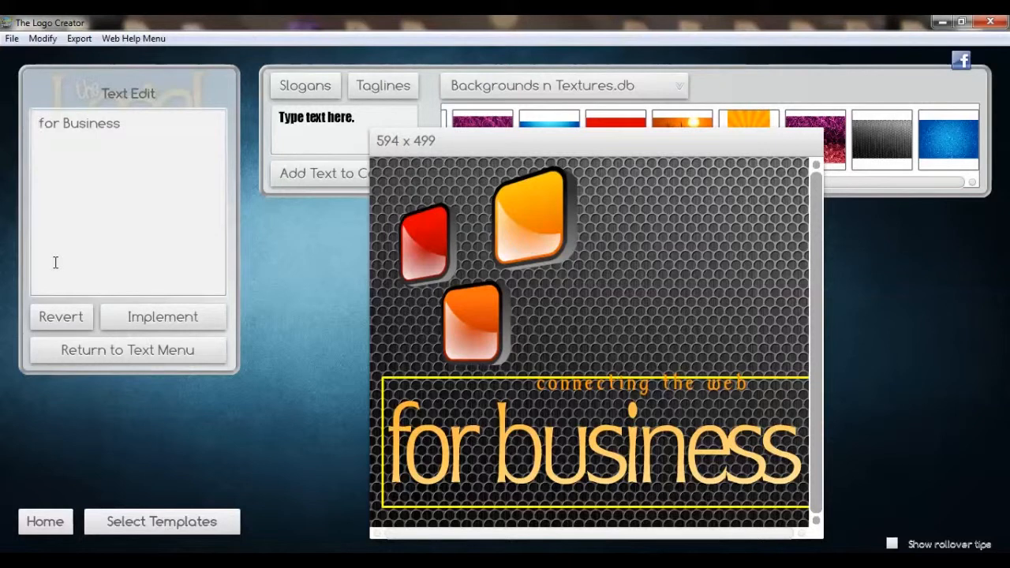
key(Home)
key(Delete)
text(F)
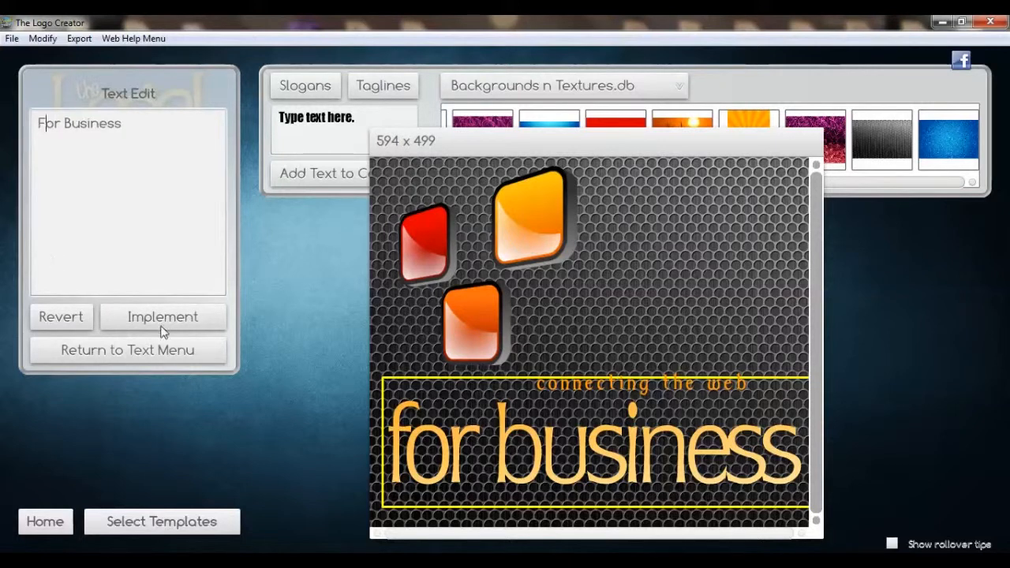
click(158, 316)
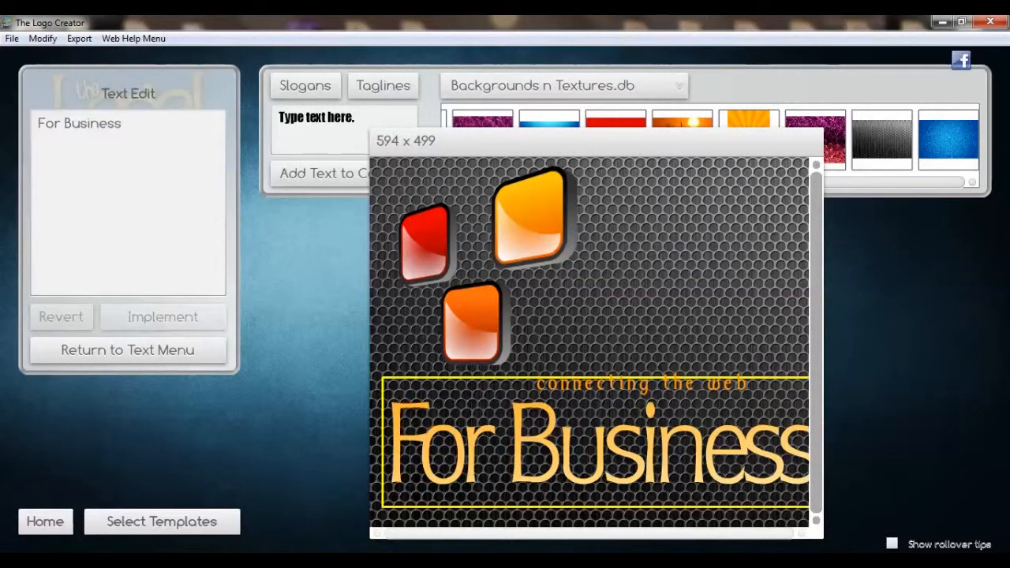
Try the Brush Flash font on the "For Business" text and settle on the embedded font Baby Kruffy.
click(179, 355)
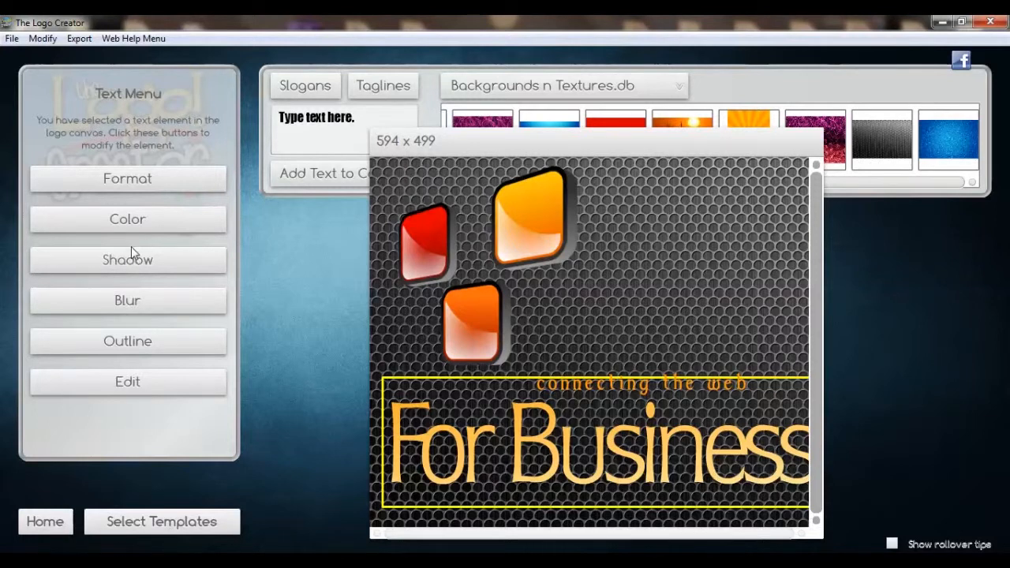
click(162, 187)
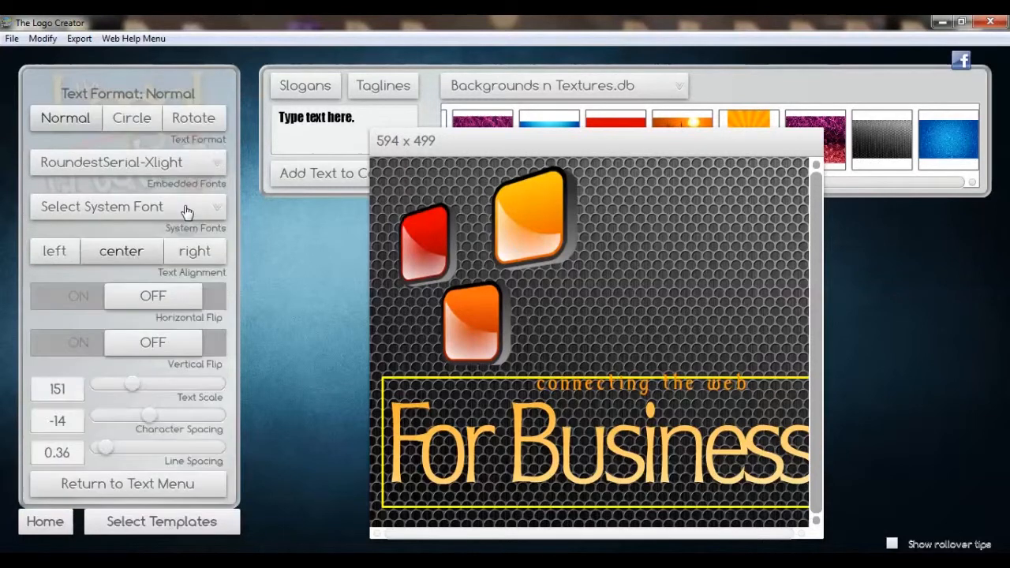
click(213, 163)
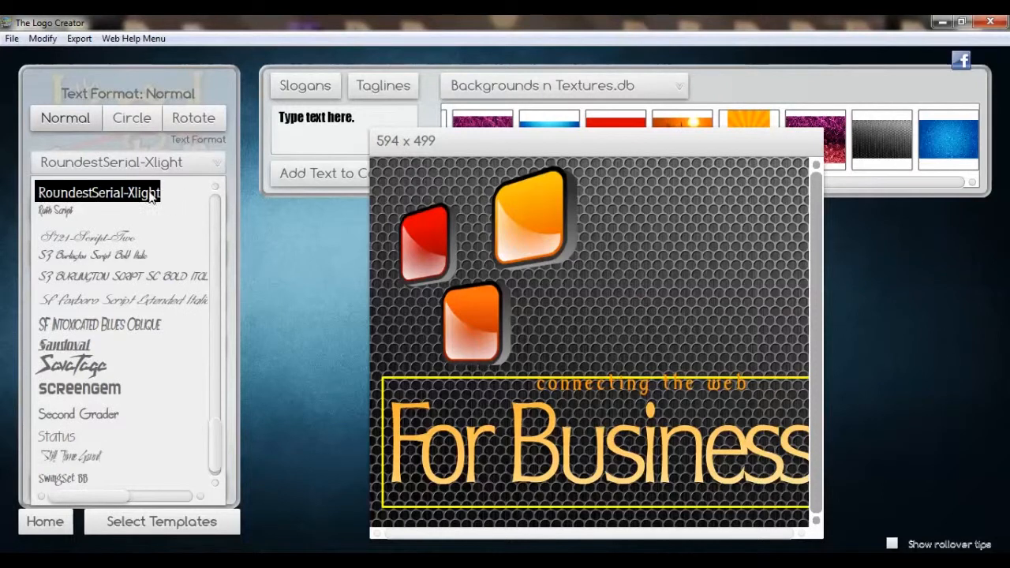
drag(211, 446, 210, 253)
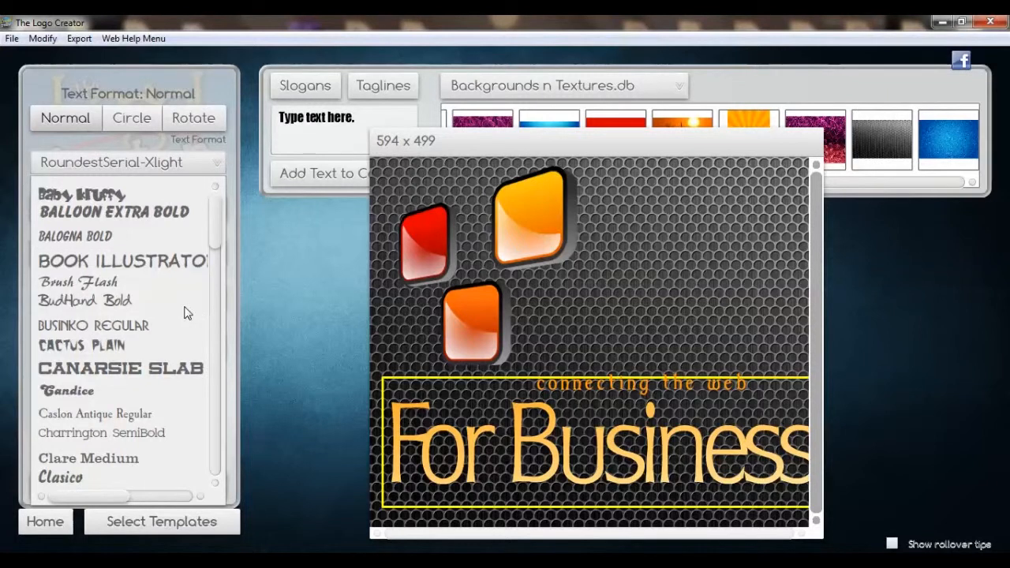
click(86, 283)
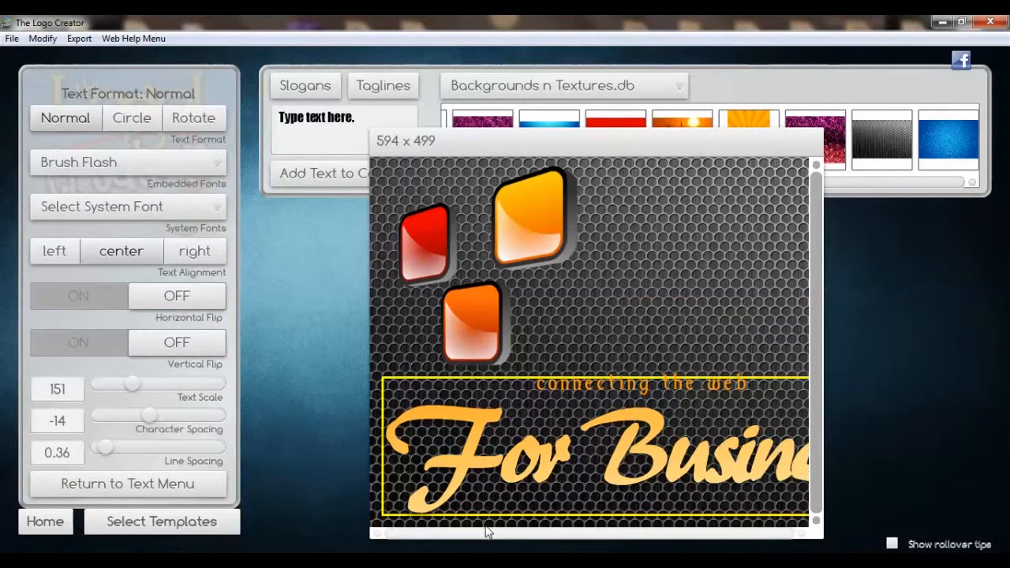
click(217, 163)
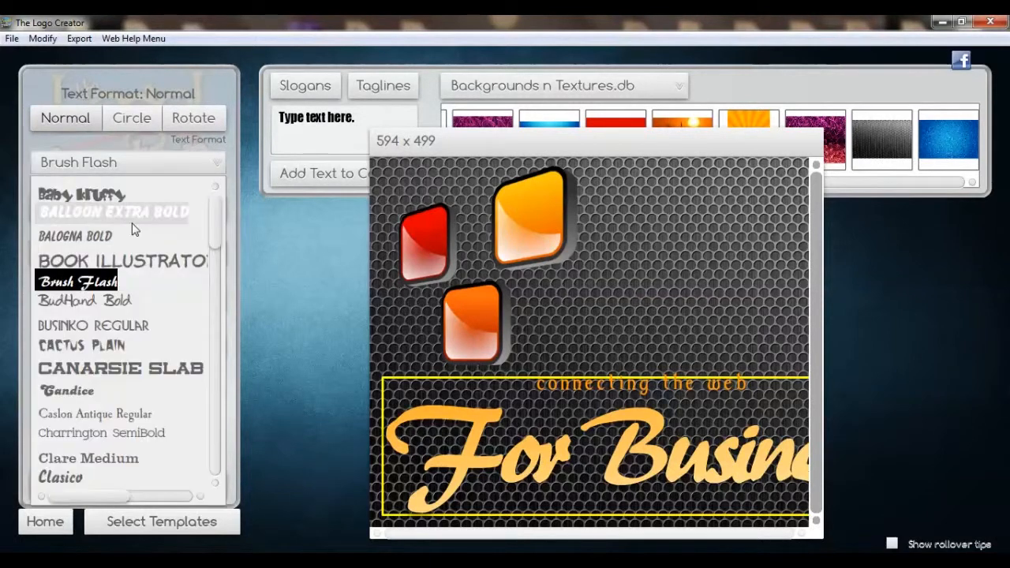
click(119, 196)
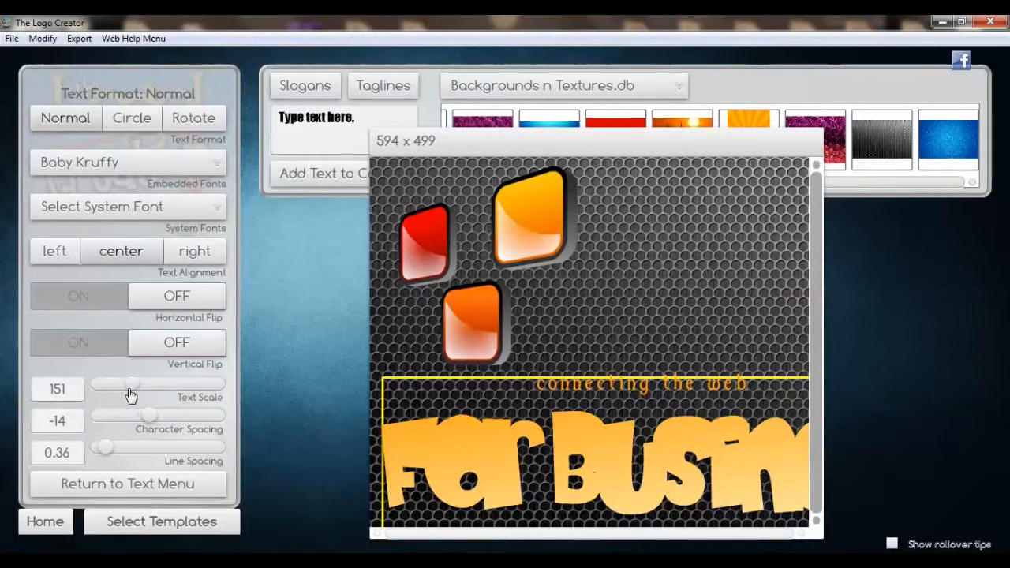
Reduce the main text's scale to 100 and set its character spacing to -5.5 and line spacing to 0.
drag(131, 394, 155, 424)
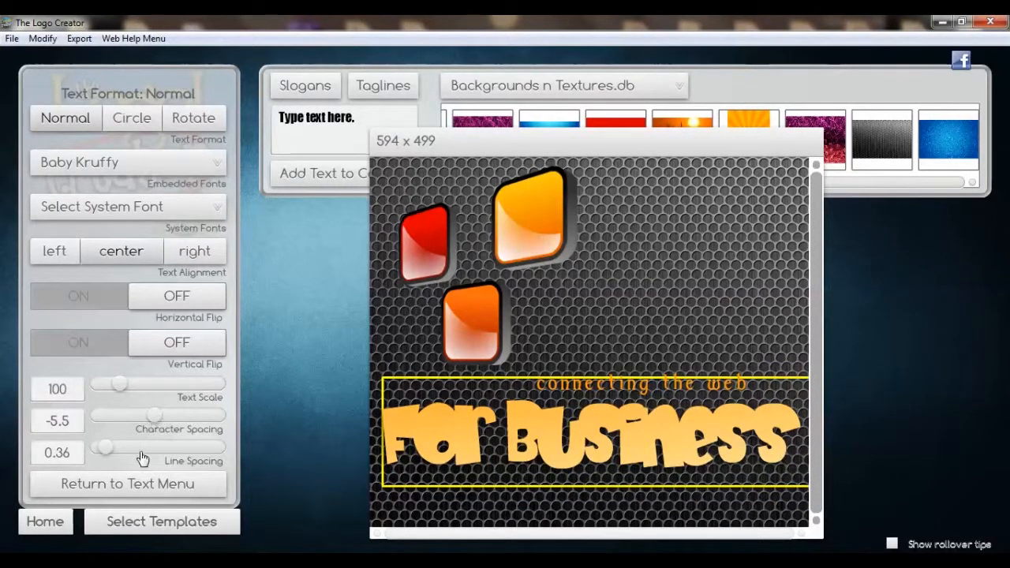
mouse_move(105, 450)
mouse_down()
mouse_move(118, 452)
mouse_move(95, 453)
mouse_up()
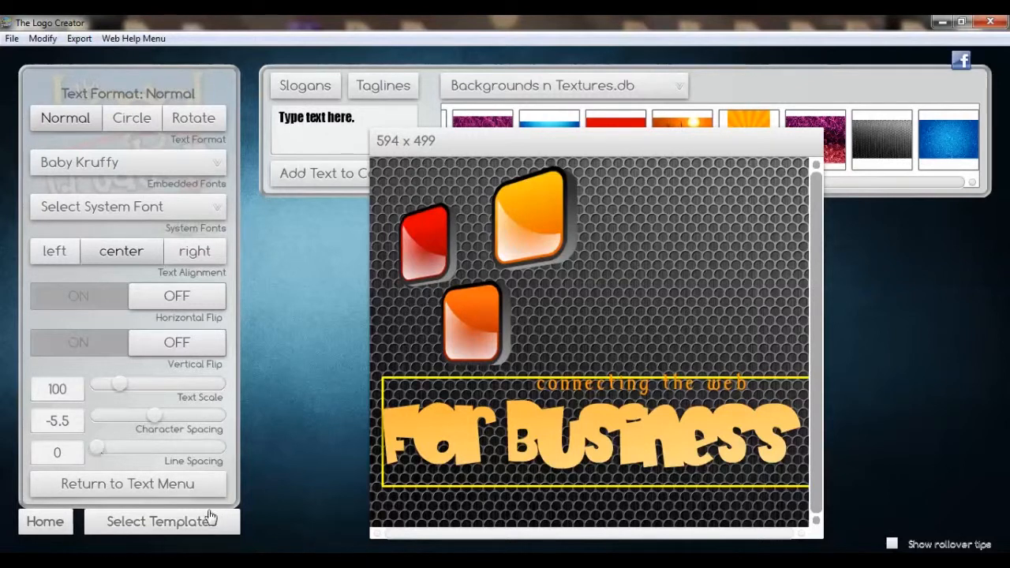
click(189, 483)
Split the main text into two lines, with "For" above "Business", and implement the change on the canvas.
click(170, 389)
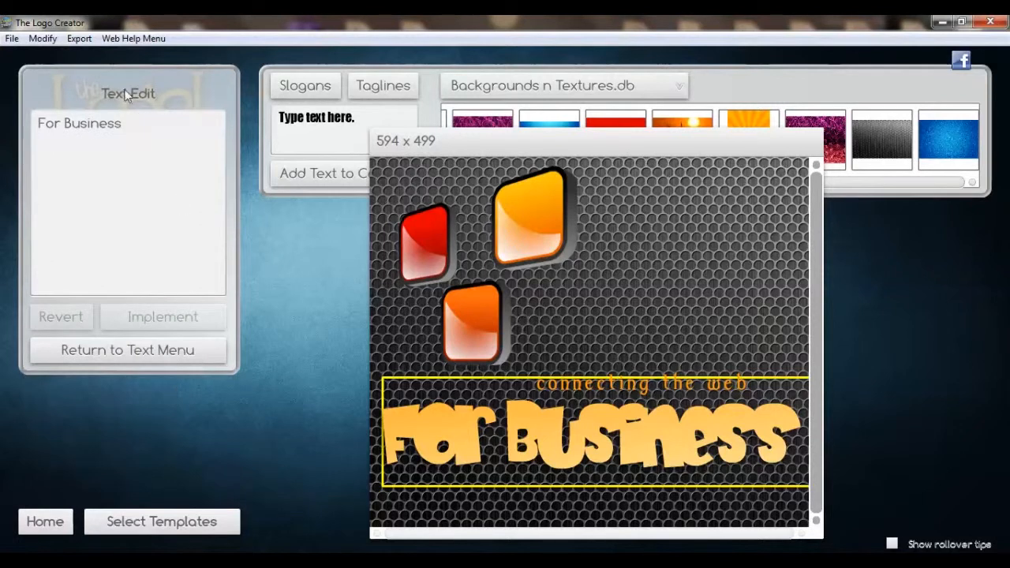
click(66, 126)
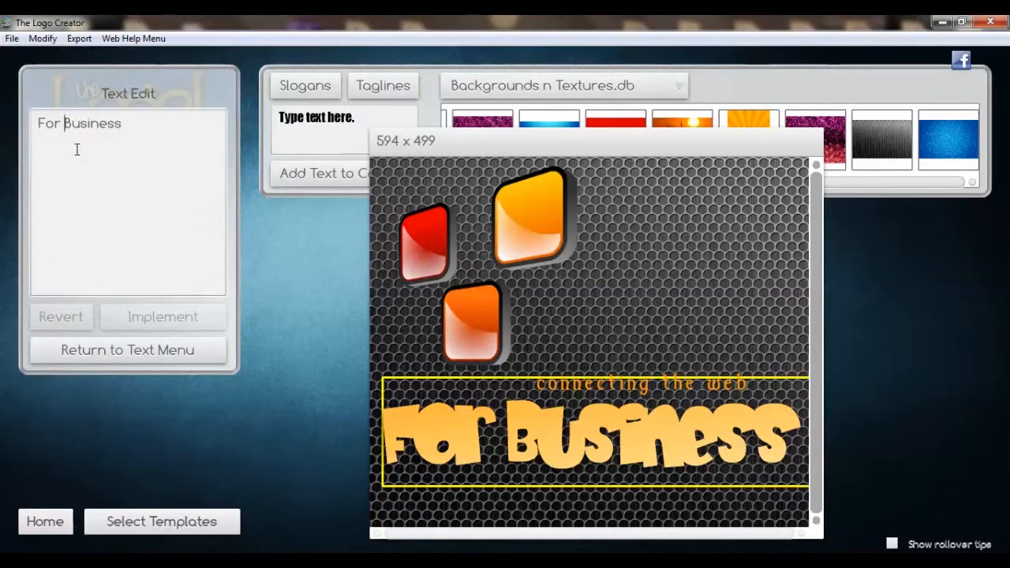
key(Return)
click(154, 315)
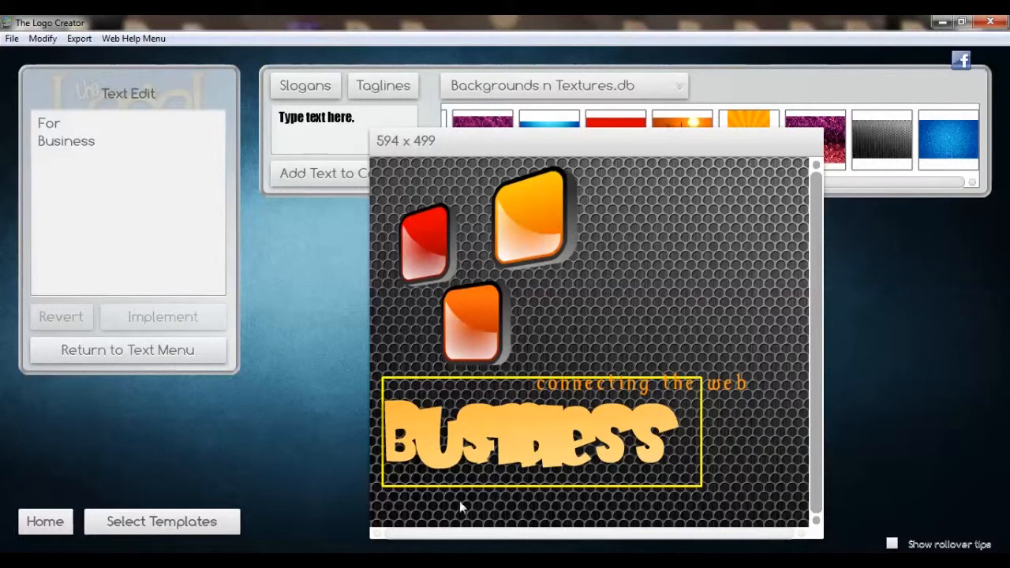
Increase the main text's line spacing to 0.94 to separate its two lines.
click(181, 350)
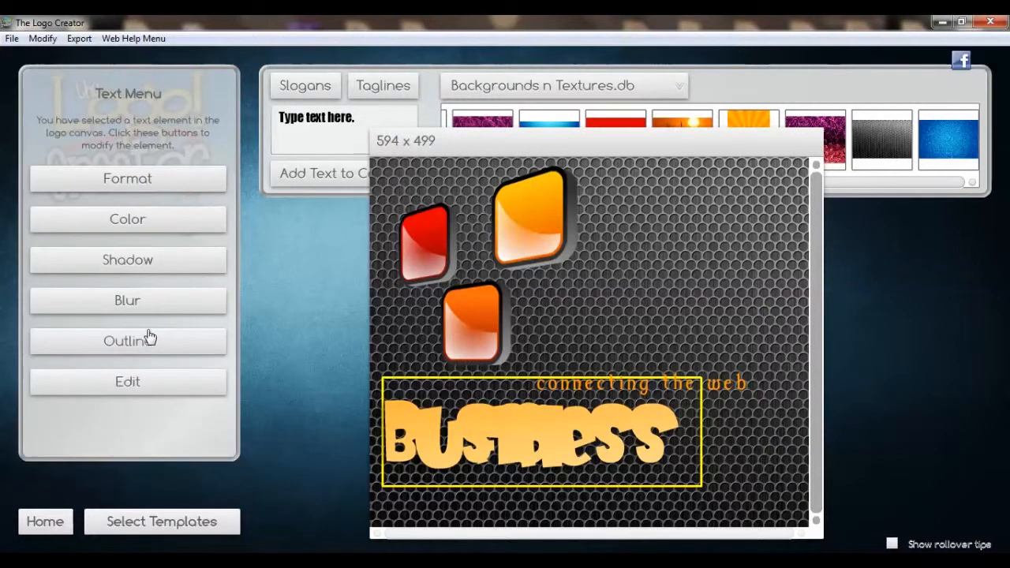
click(151, 183)
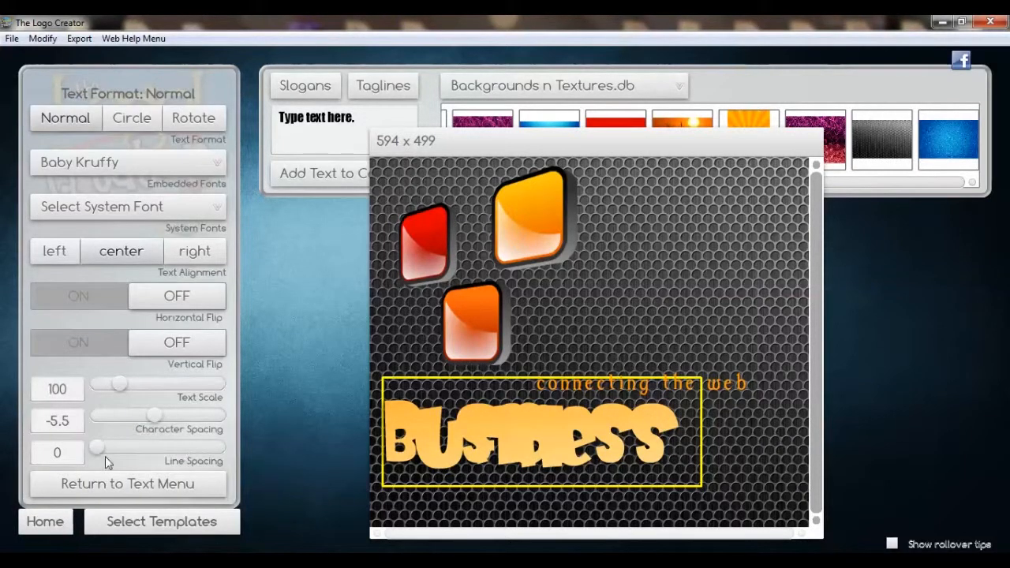
drag(97, 447, 121, 450)
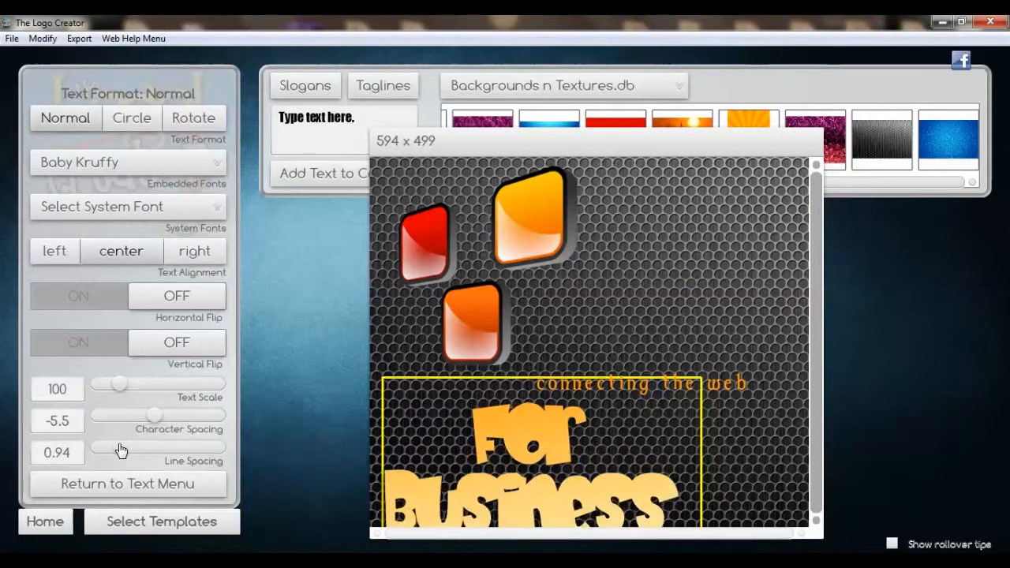
Widen the main text's character spacing to 21 and reposition the text in the lower part of the canvas.
drag(492, 423, 576, 317)
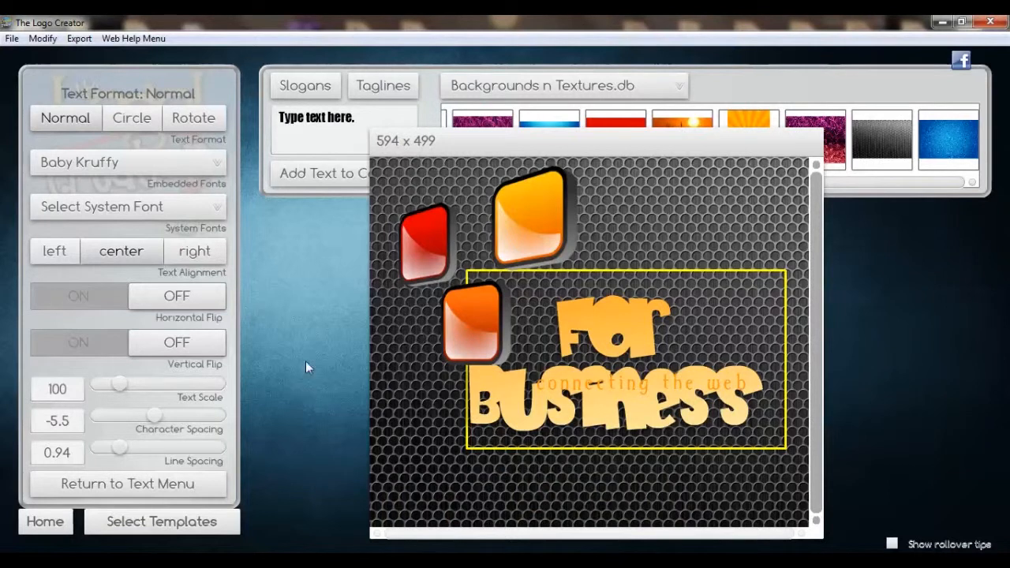
drag(155, 417, 172, 419)
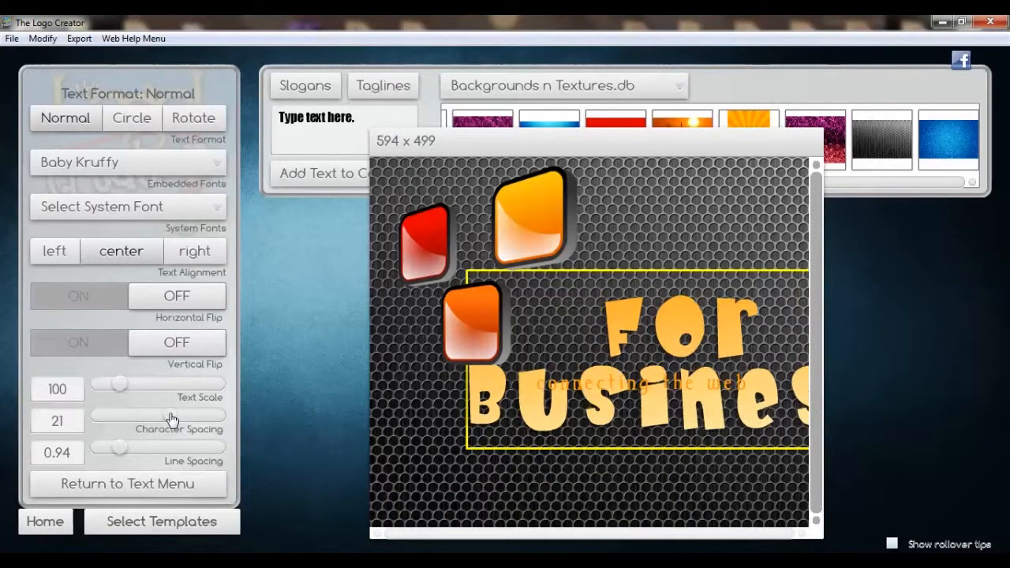
drag(634, 306, 552, 360)
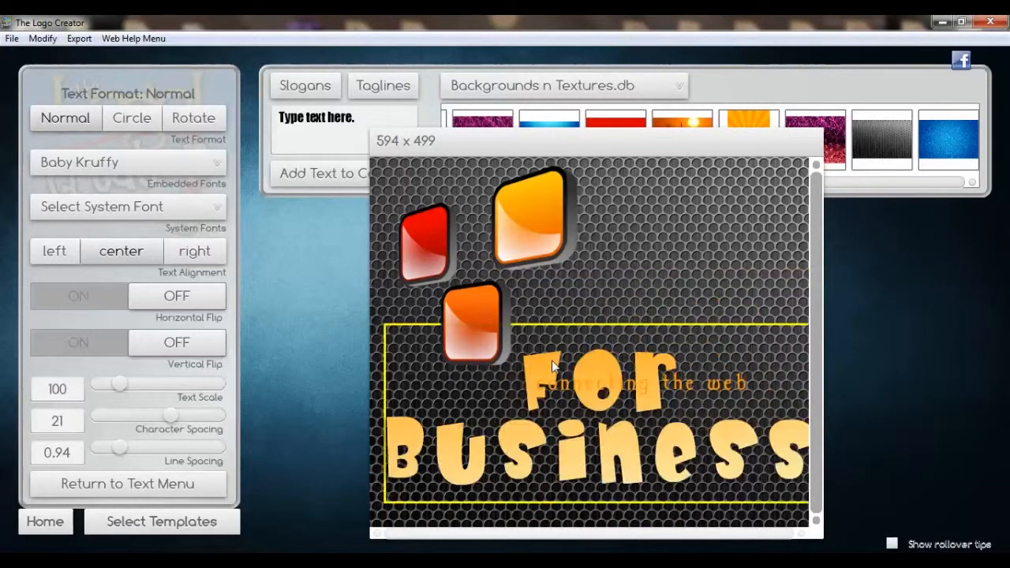
Delete the "connecting the web" tagline from the canvas.
click(741, 382)
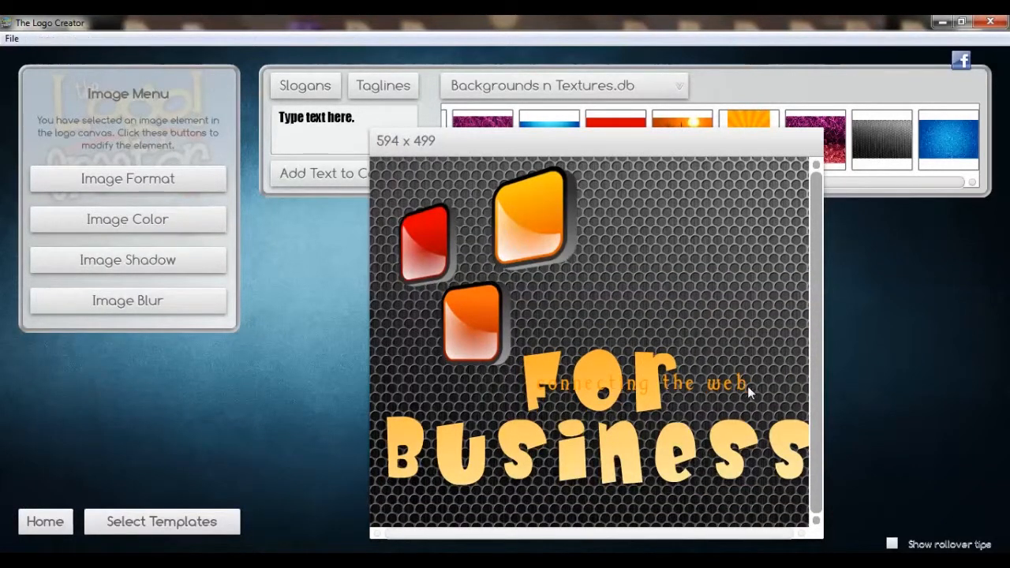
click(741, 380)
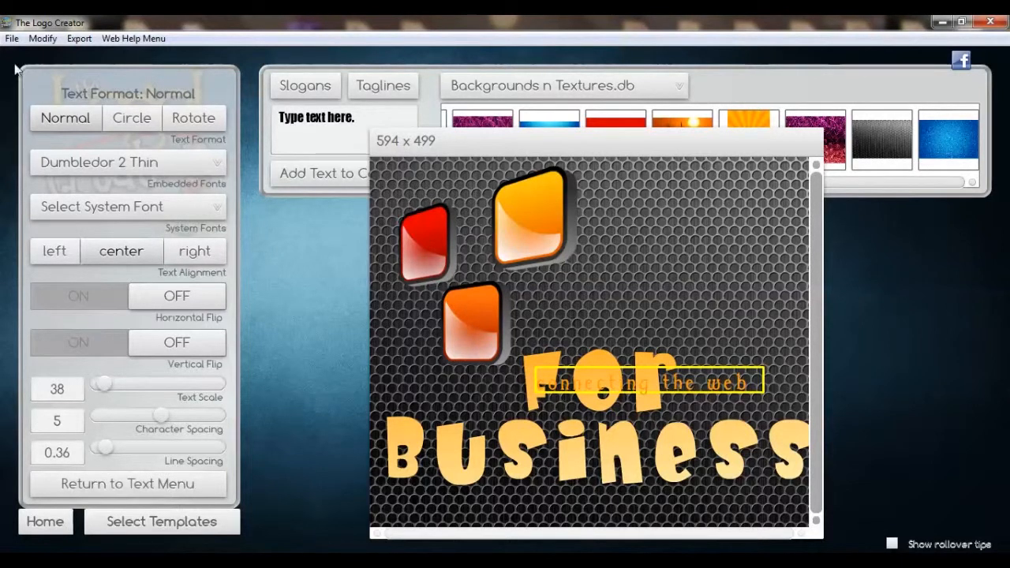
click(43, 38)
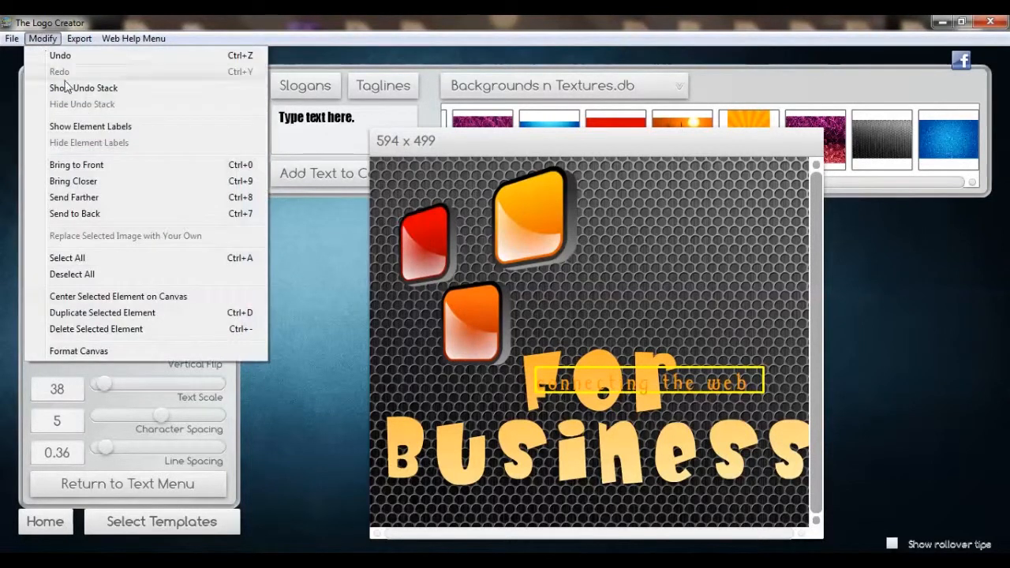
click(124, 330)
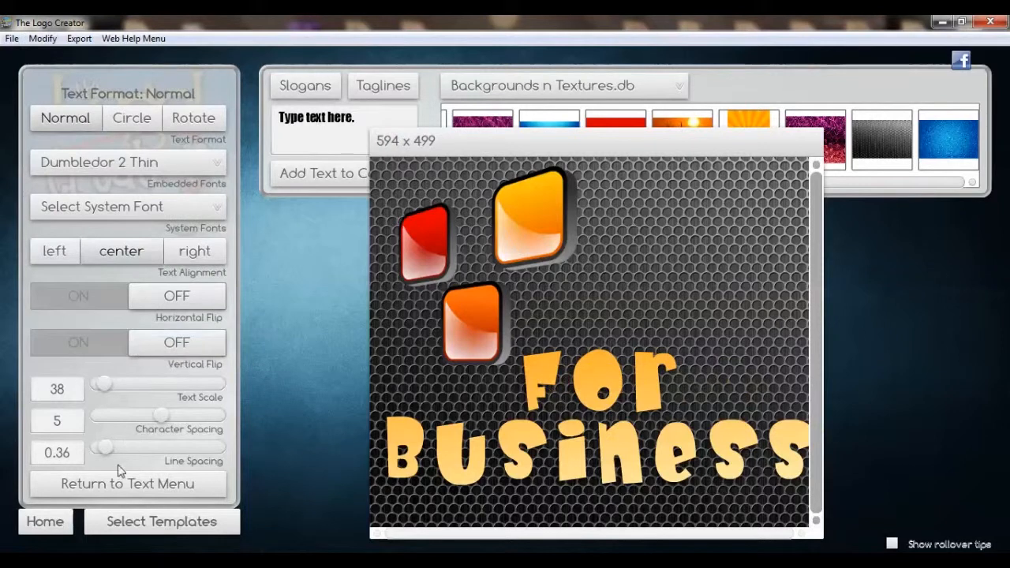
Tighten the "For Business" text's character spacing to 4 and shift the text slightly right and up on the canvas.
click(626, 445)
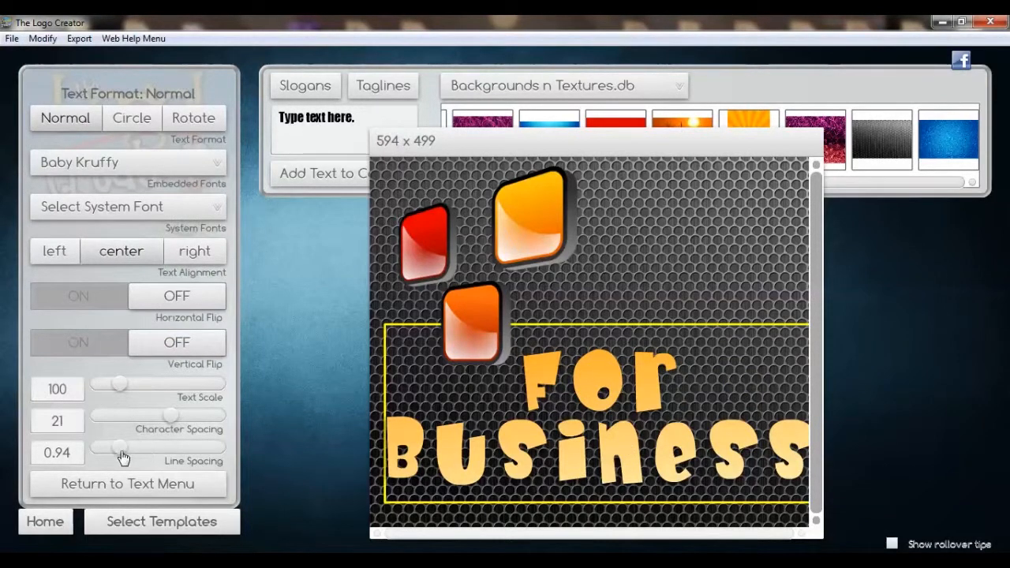
drag(167, 424, 165, 424)
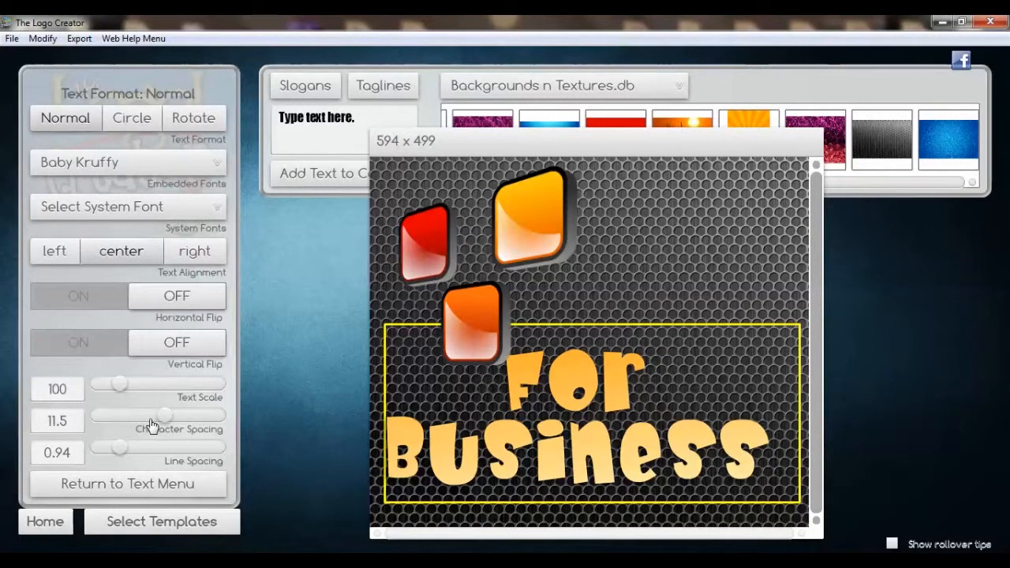
mouse_move(163, 416)
mouse_down()
mouse_move(141, 417)
mouse_move(161, 419)
mouse_up()
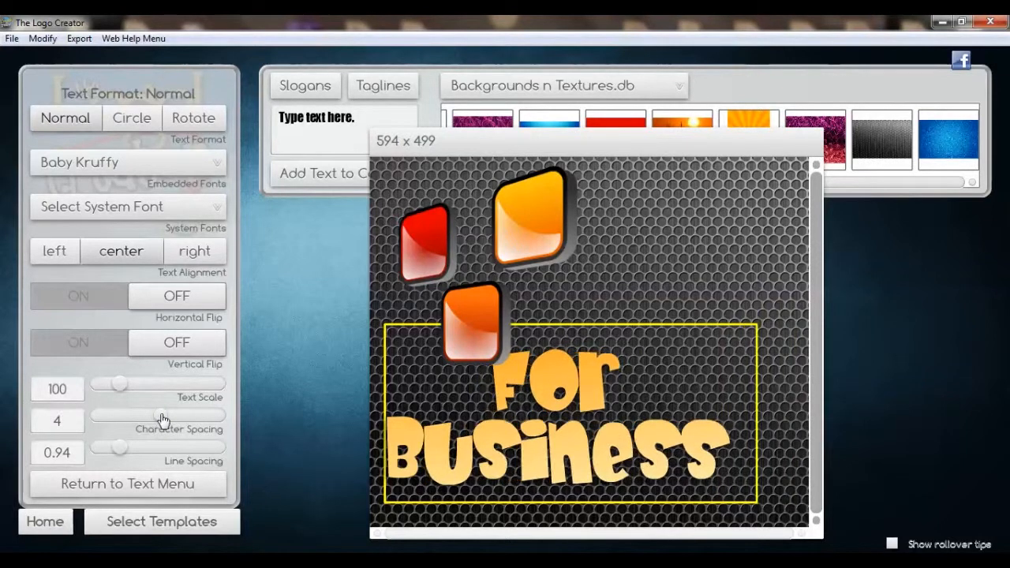
drag(573, 447, 613, 436)
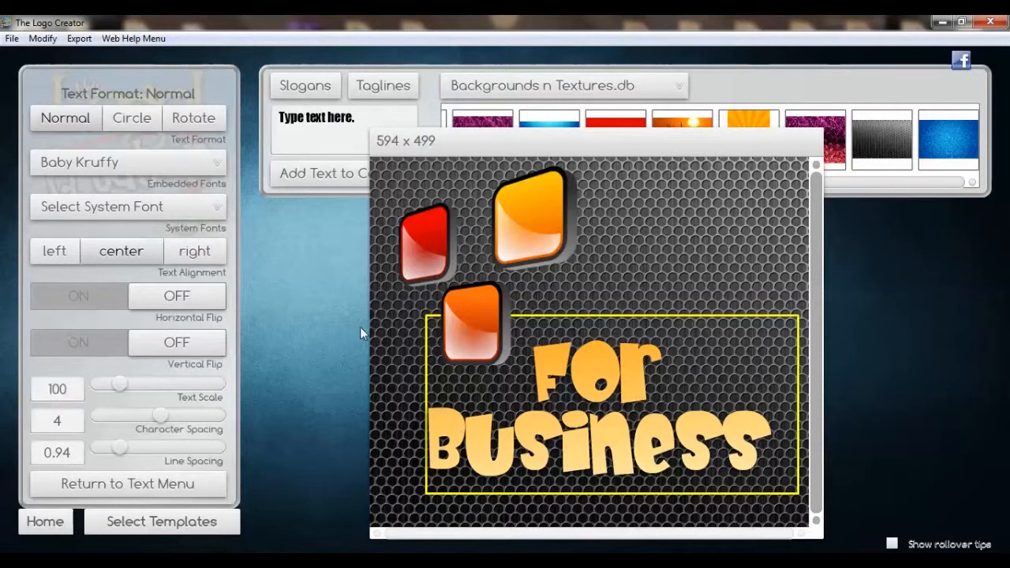
Try the circular format on the main text with a character angle of 85 and a circle radius of 264.
click(121, 124)
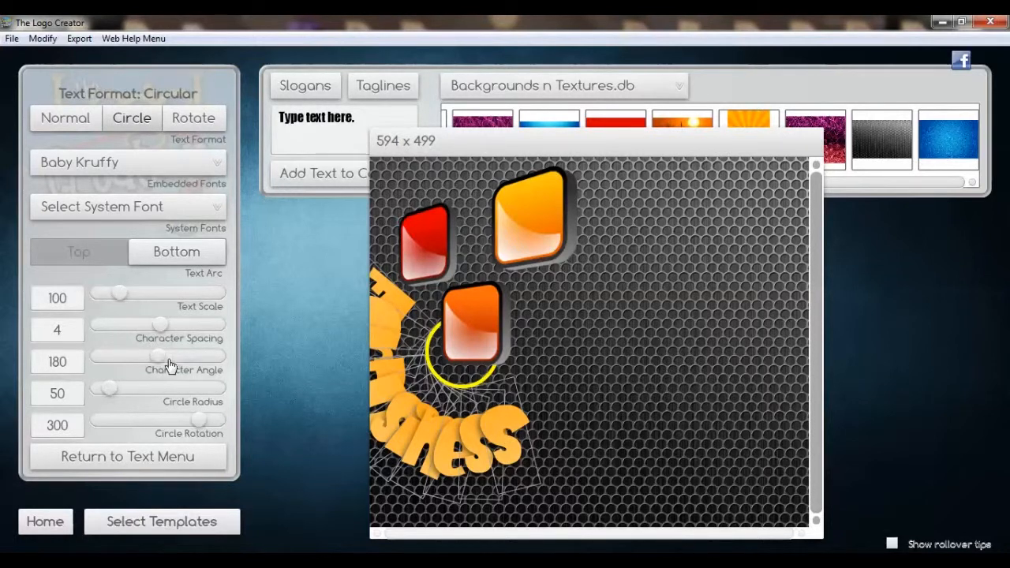
drag(160, 358, 177, 368)
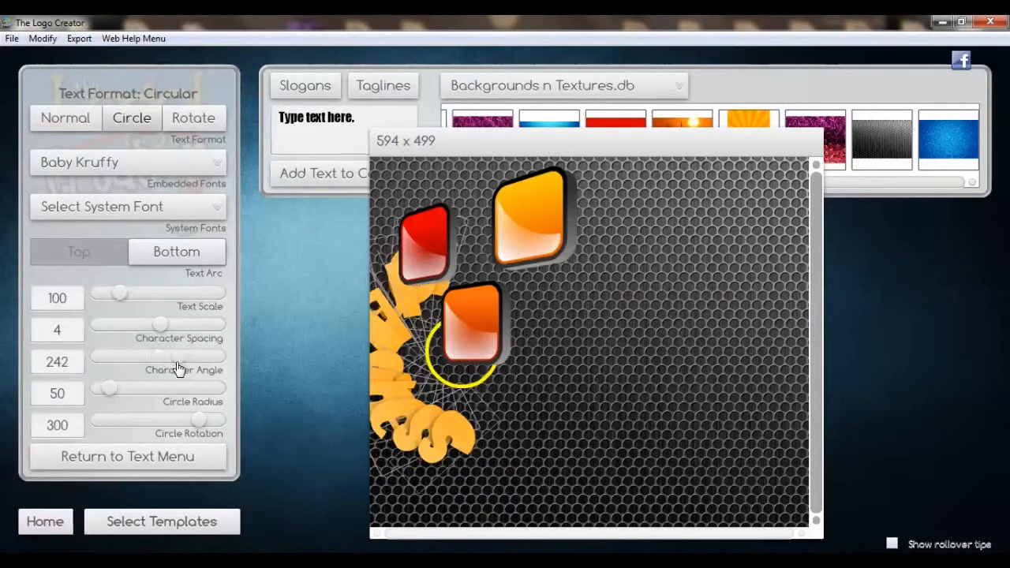
click(159, 361)
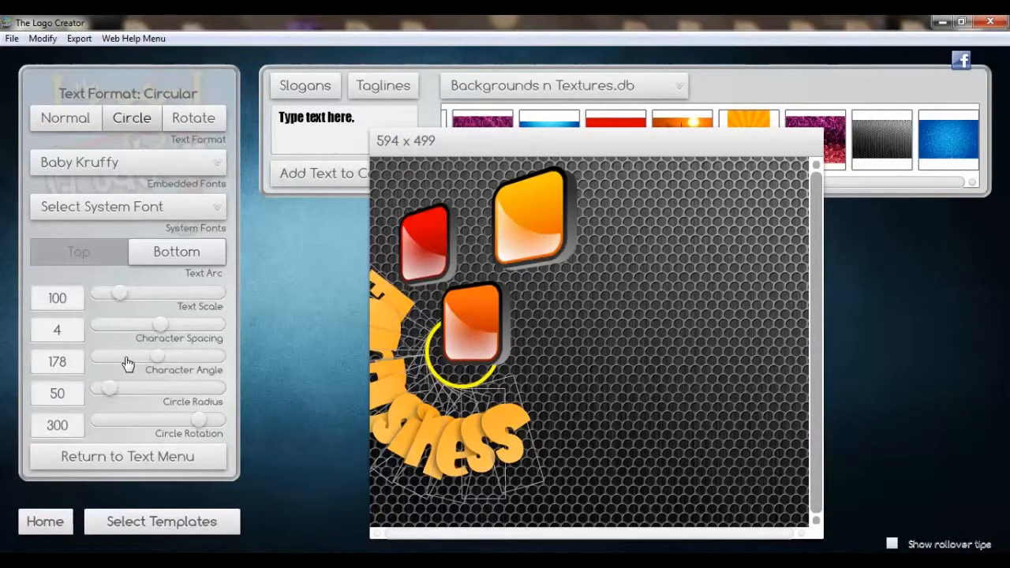
click(128, 361)
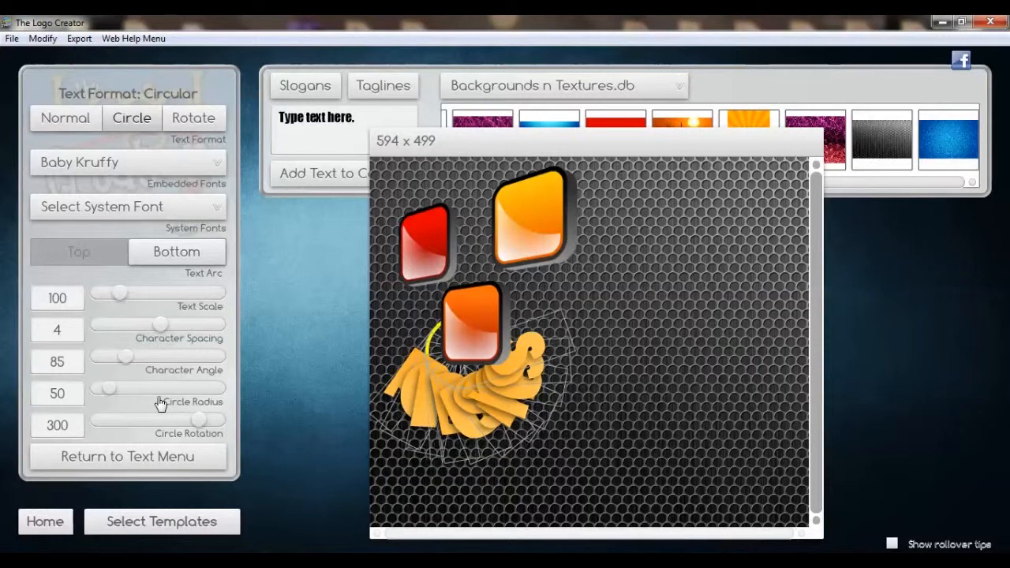
drag(109, 389, 161, 388)
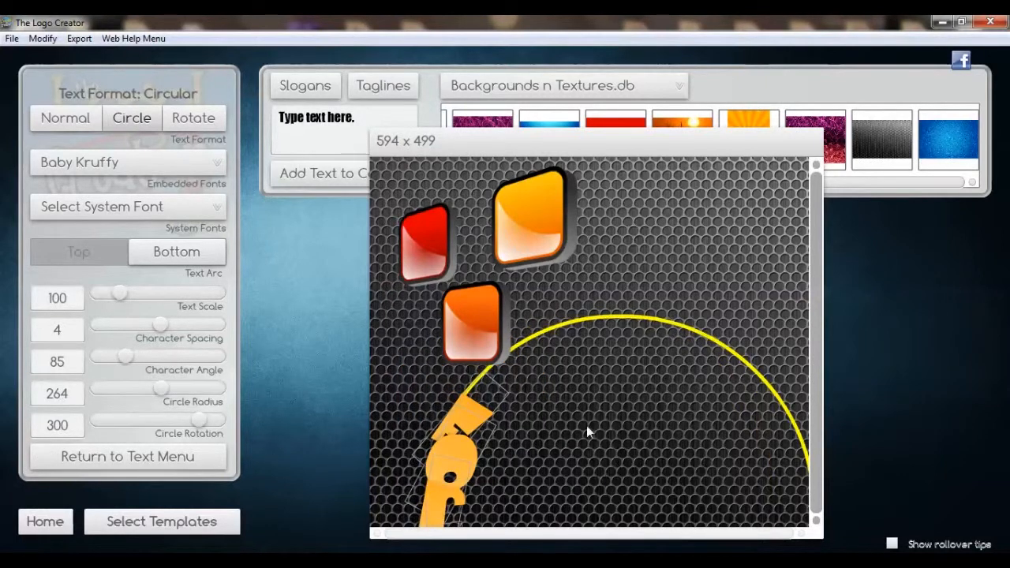
Return the main text to the normal format, move it below the three squares and deselect it.
click(68, 120)
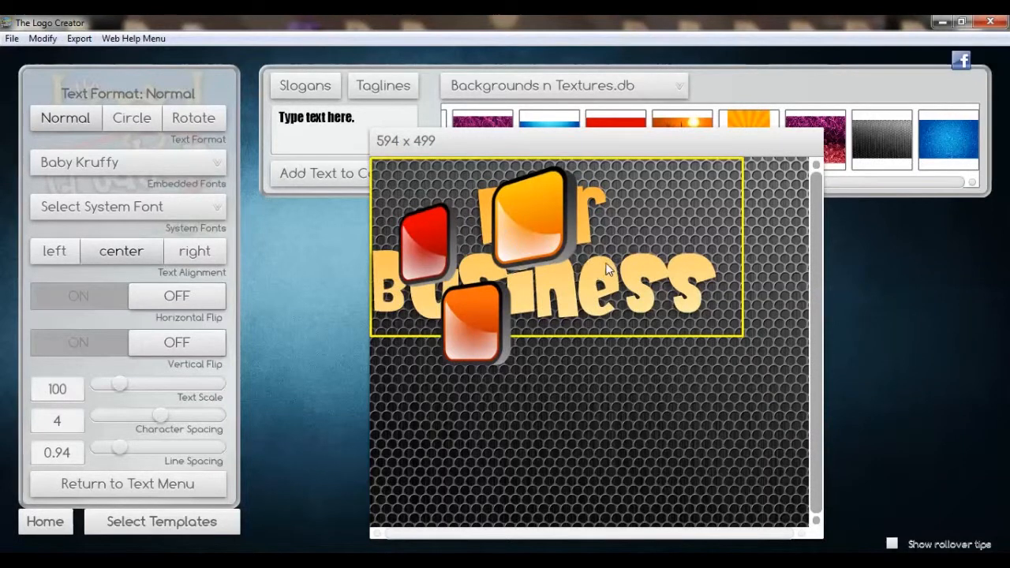
drag(608, 269, 646, 415)
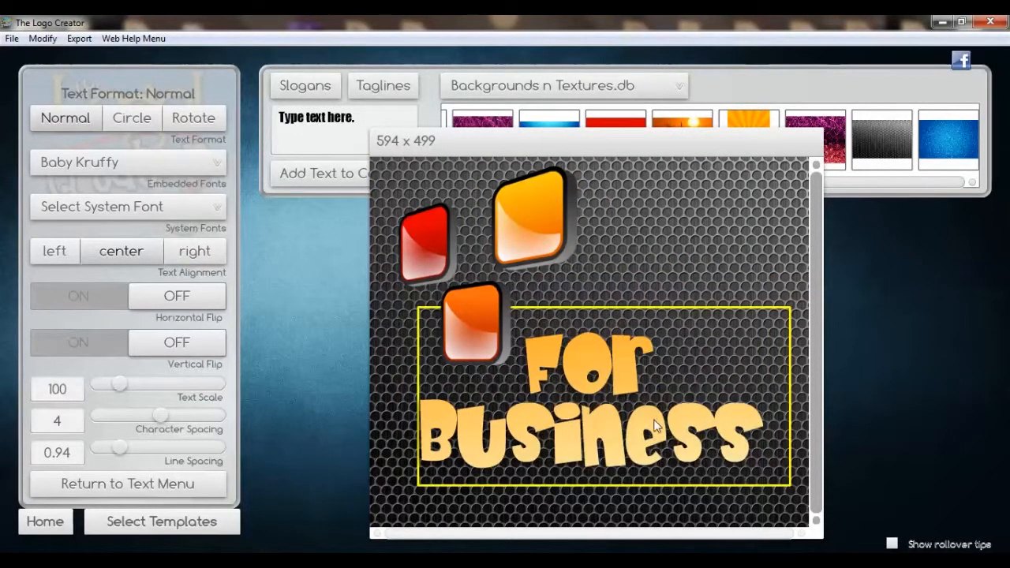
click(628, 271)
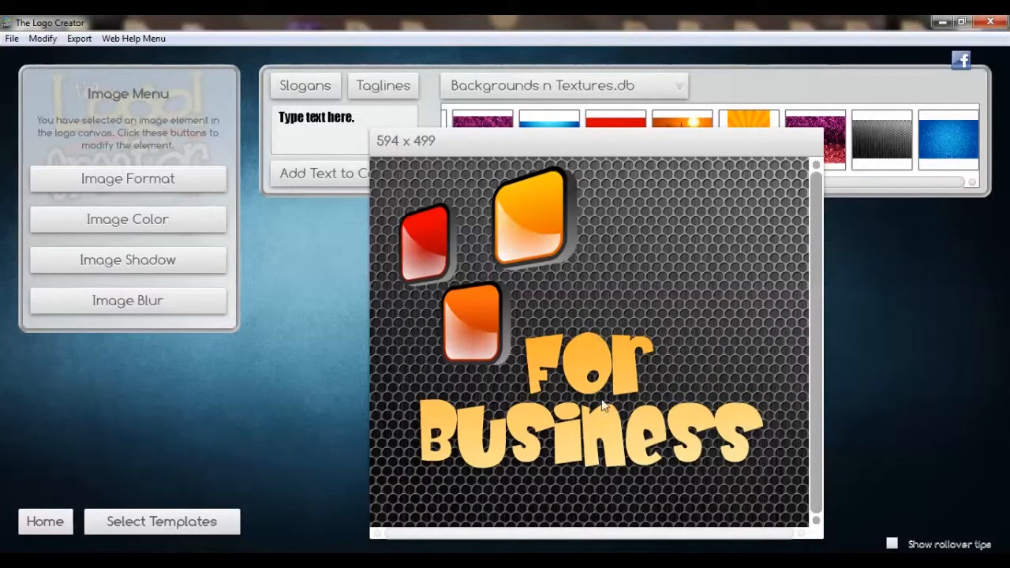